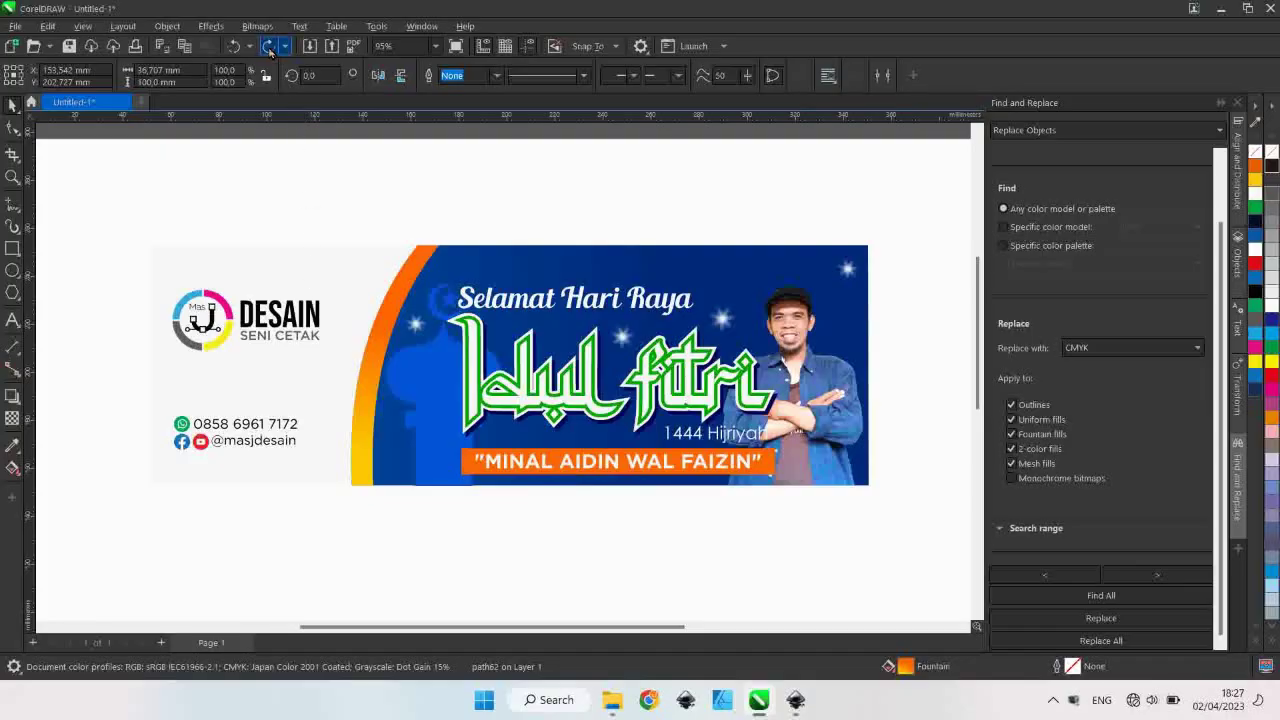
- Redo, undo, then redo again the last change on the Idul Fitri banner
click(268, 47)
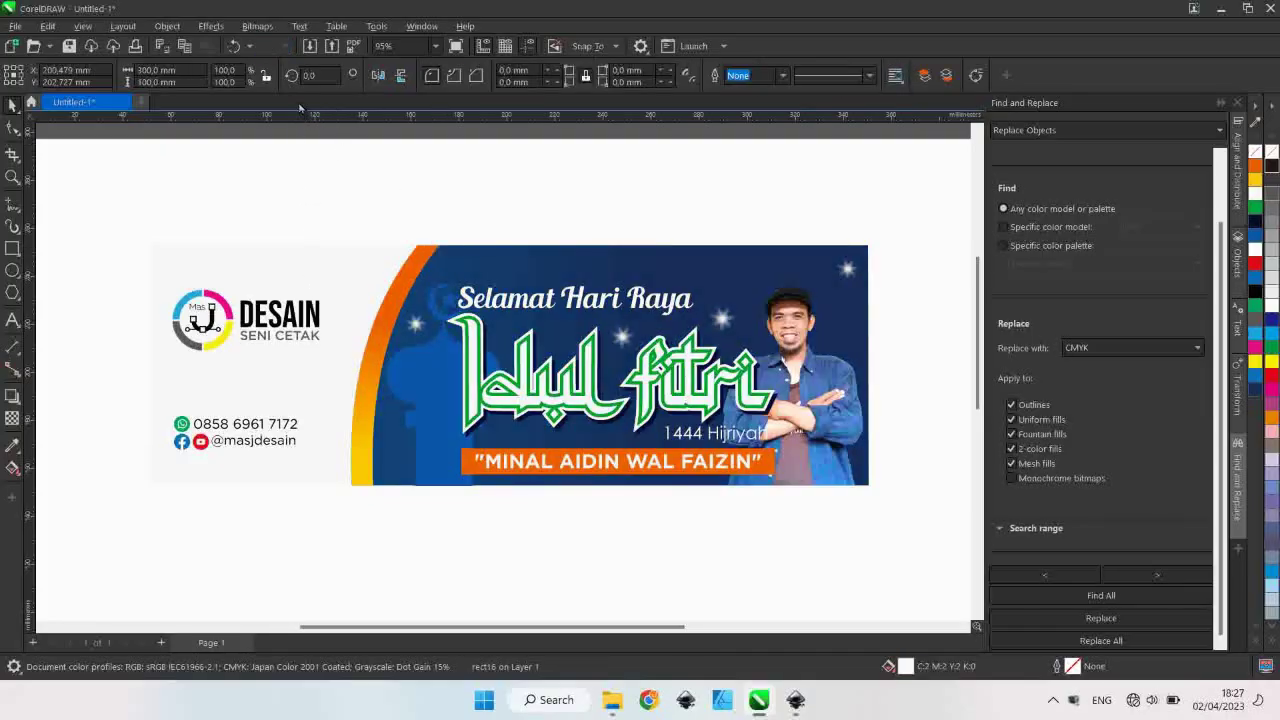
click(236, 46)
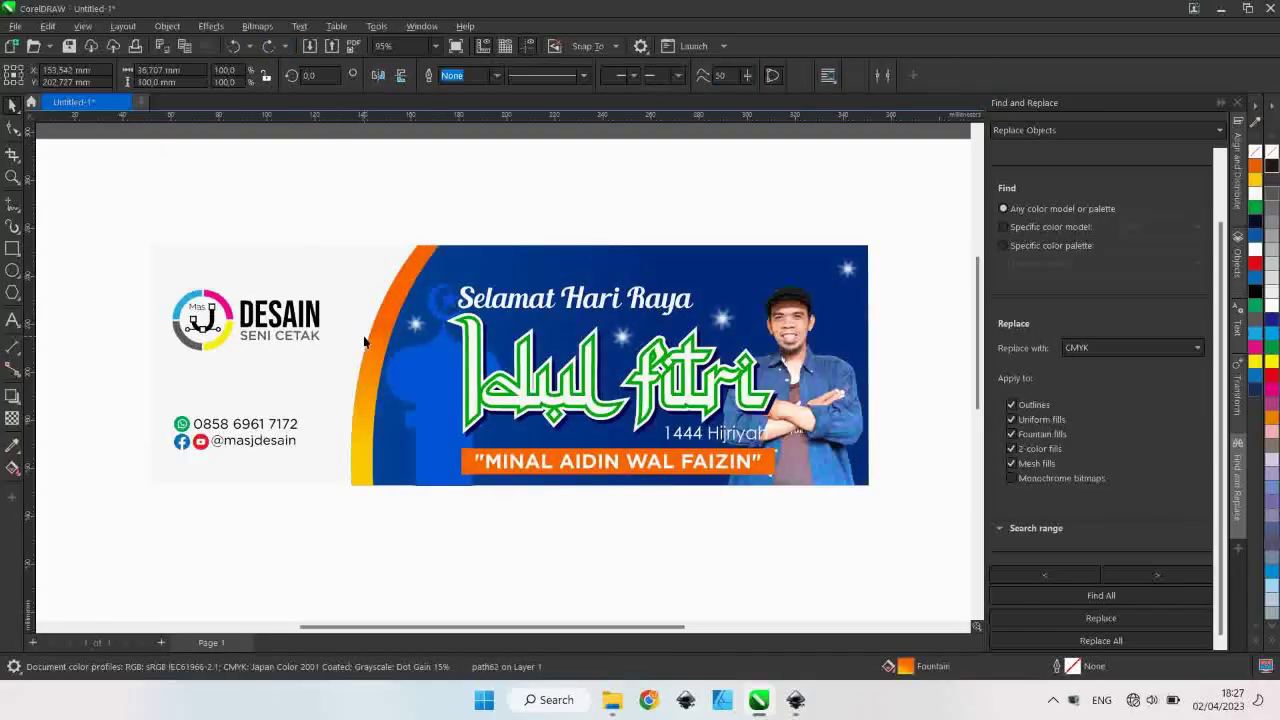
click(268, 47)
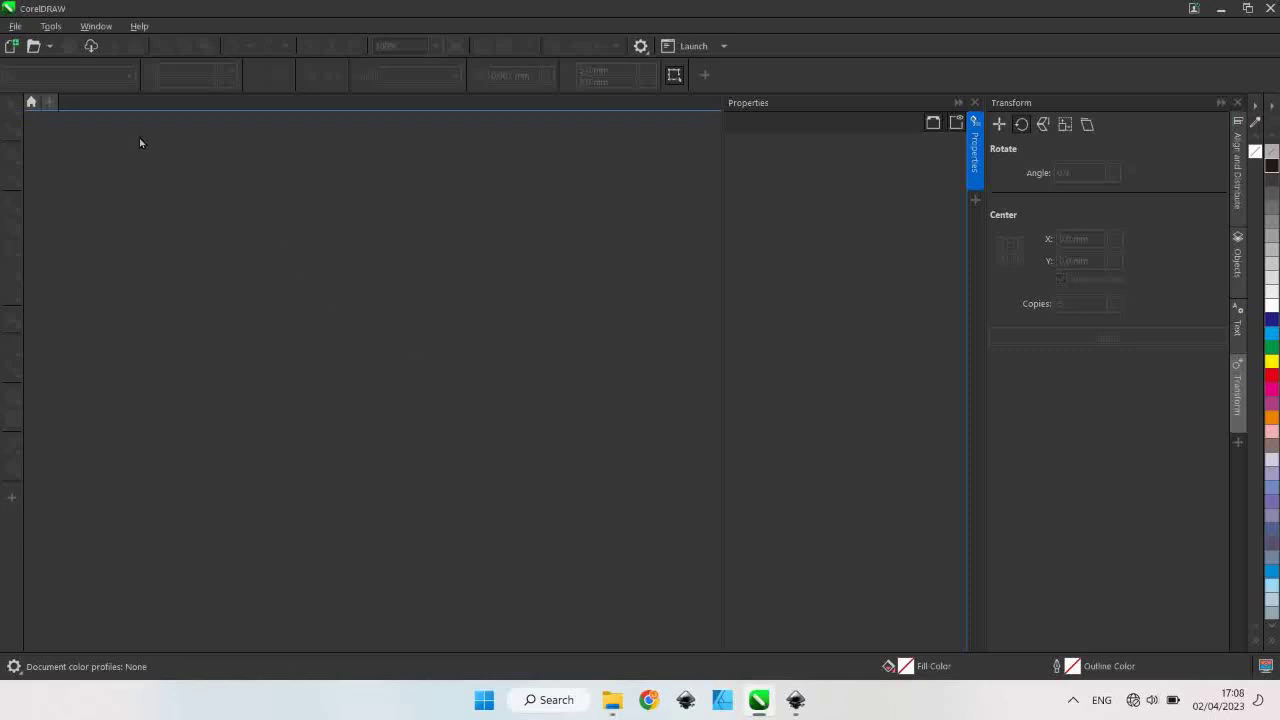
- Create a new A3 document and turn its page to landscape, 420 × 297 mm
click(10, 47)
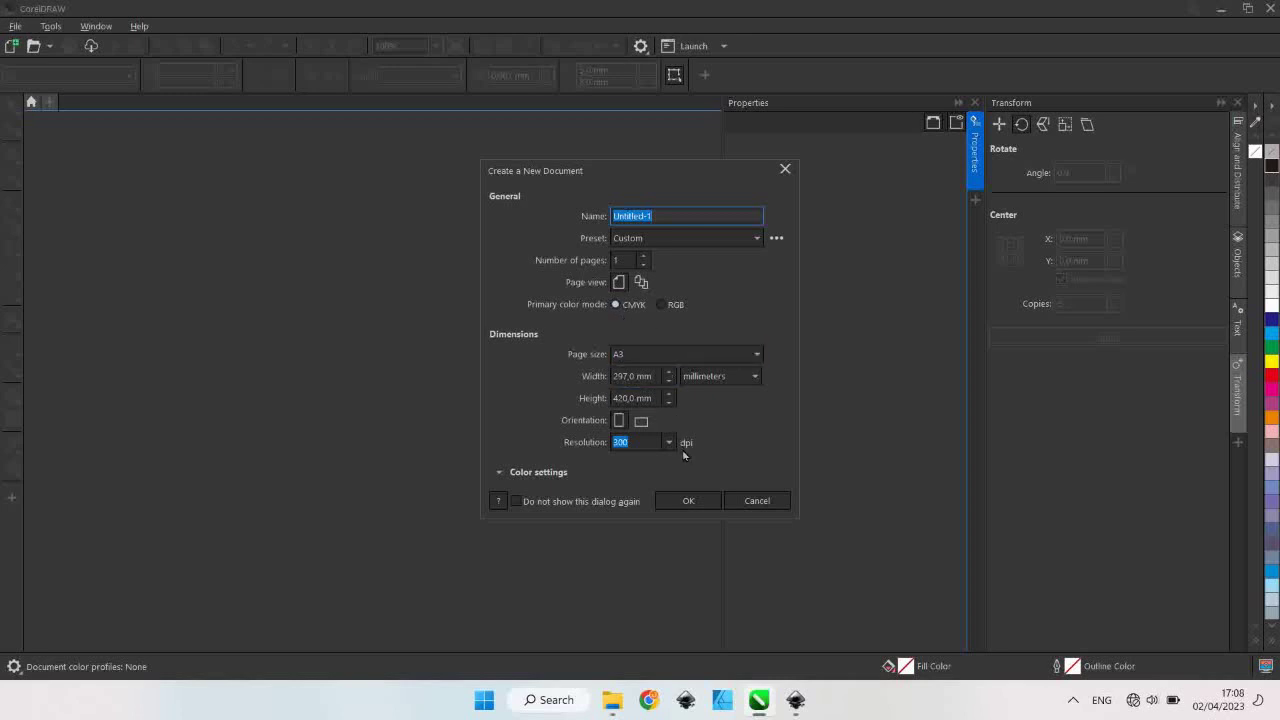
click(686, 501)
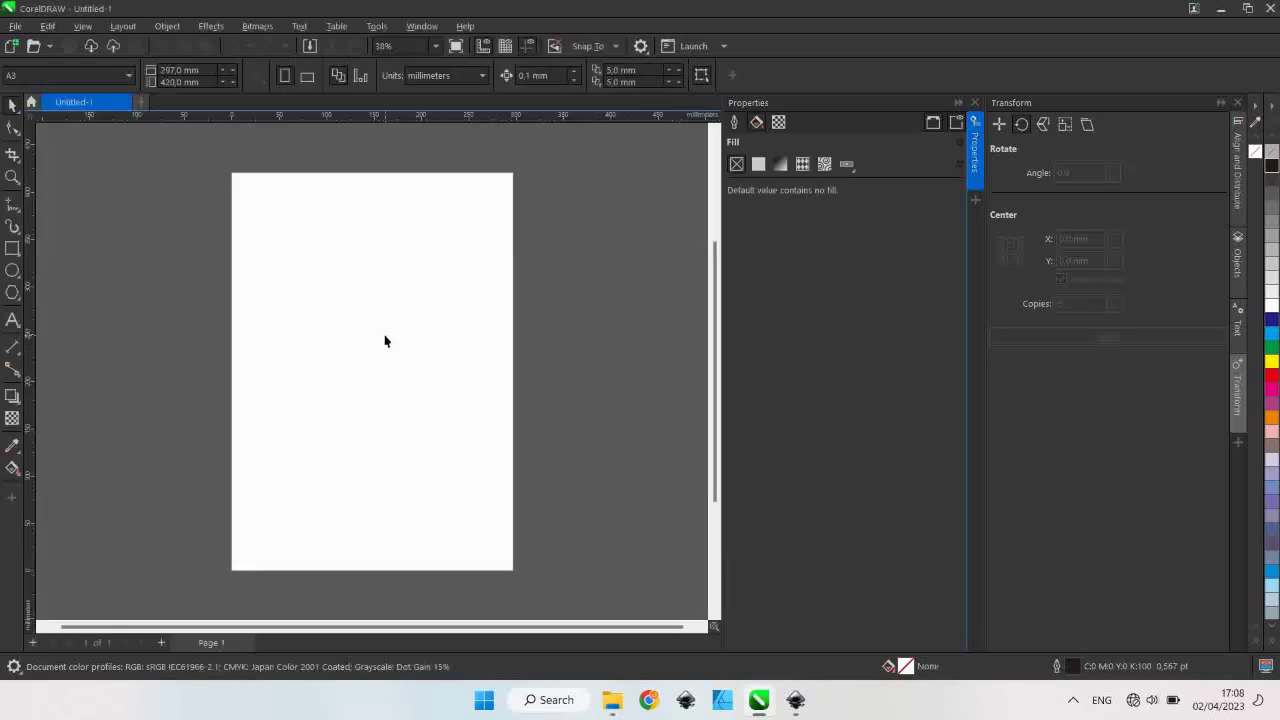
click(308, 77)
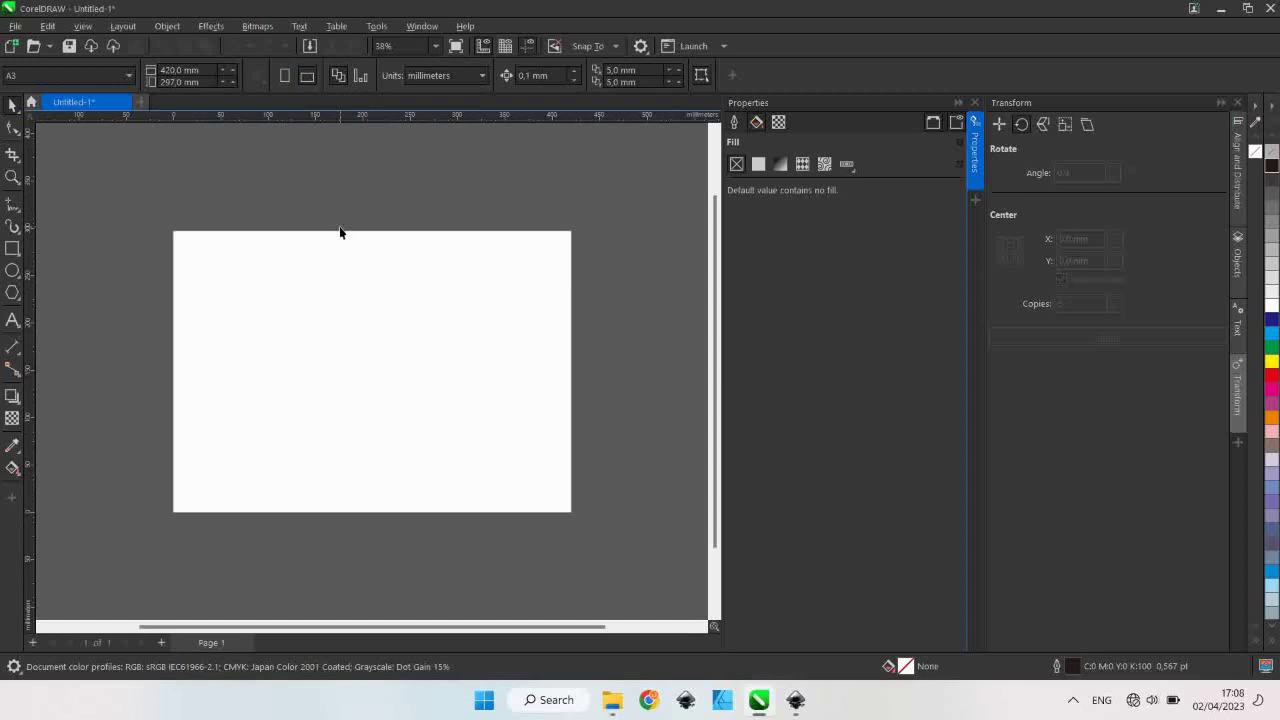
click(14, 26)
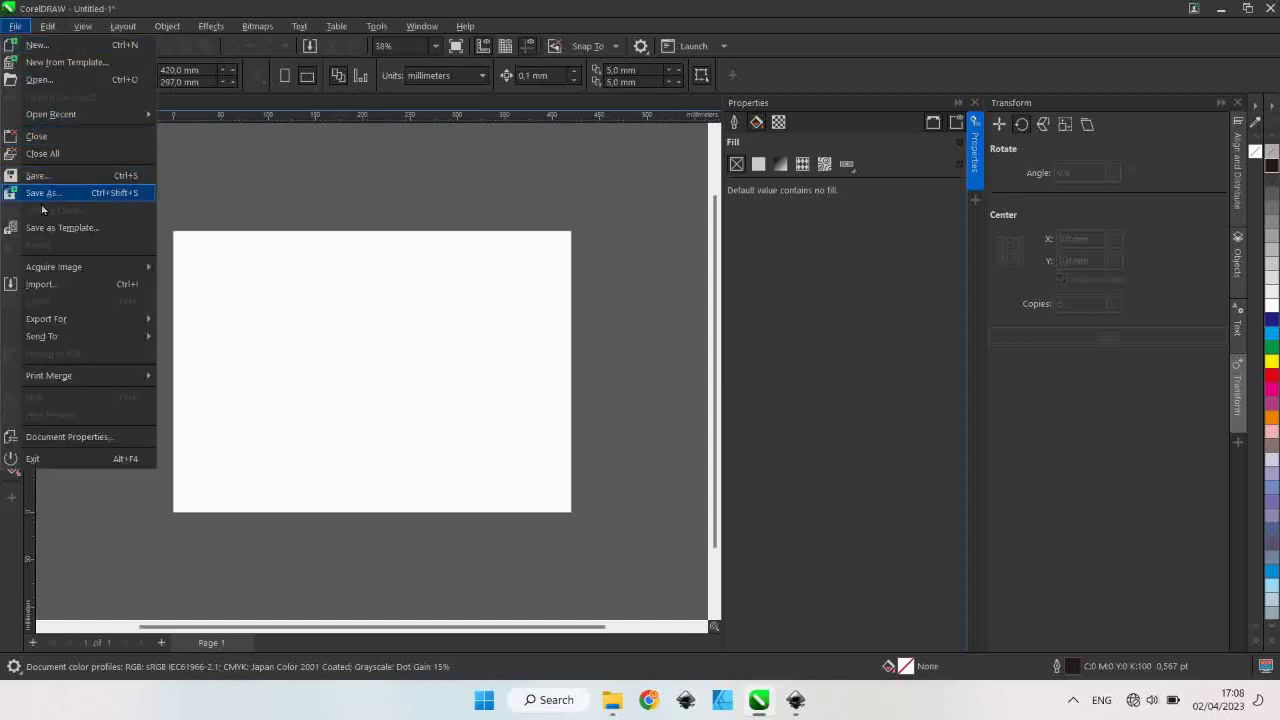
- Import BANNER ied 1444 H.svg and position it on the upper part of the page
click(71, 289)
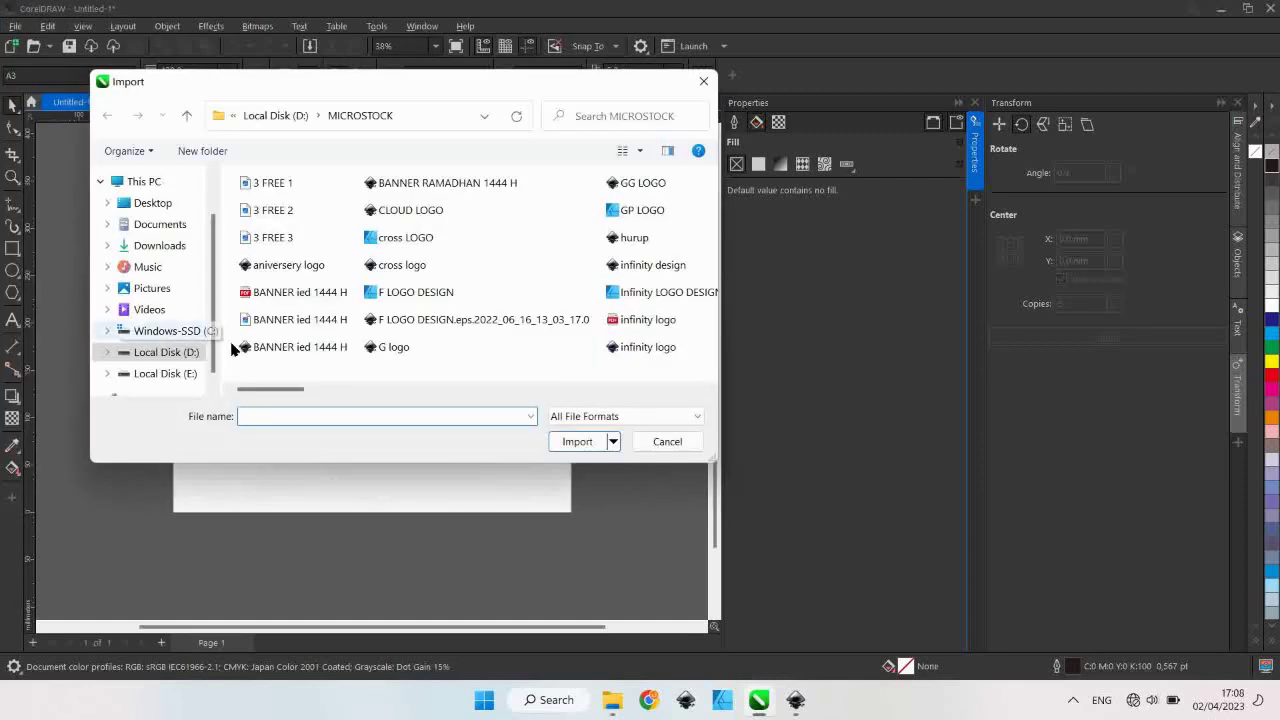
click(286, 350)
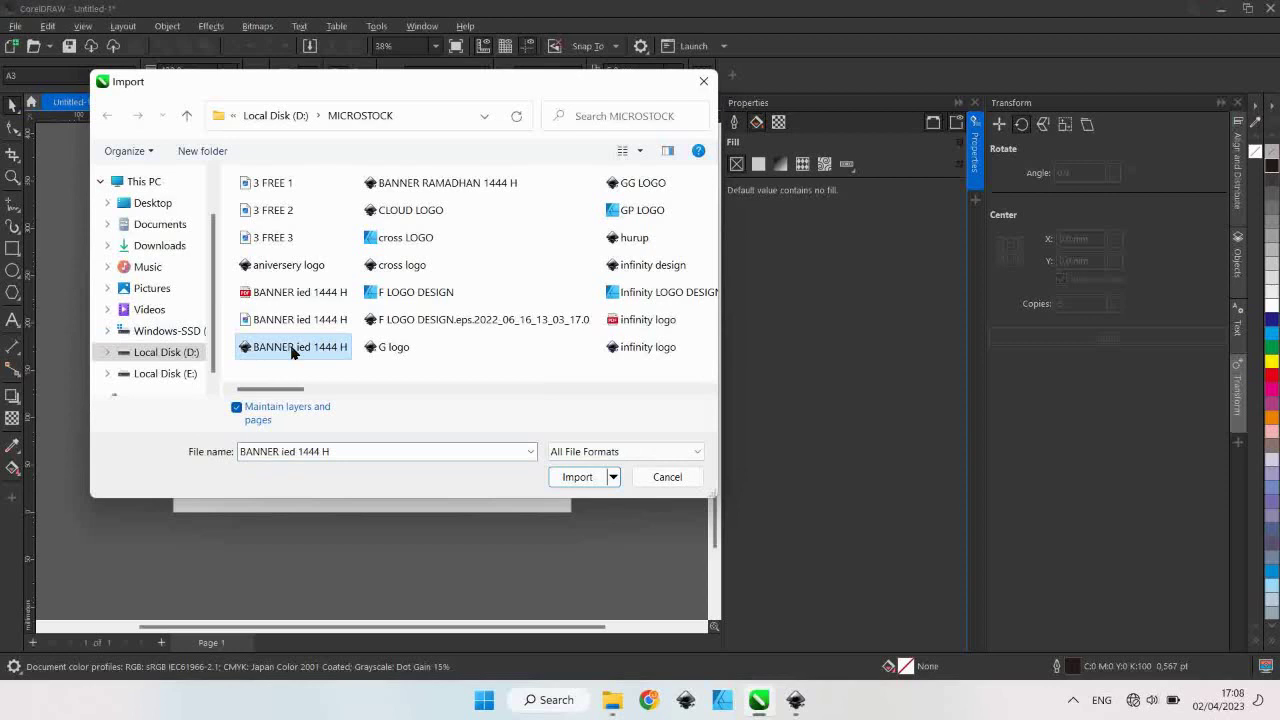
click(577, 477)
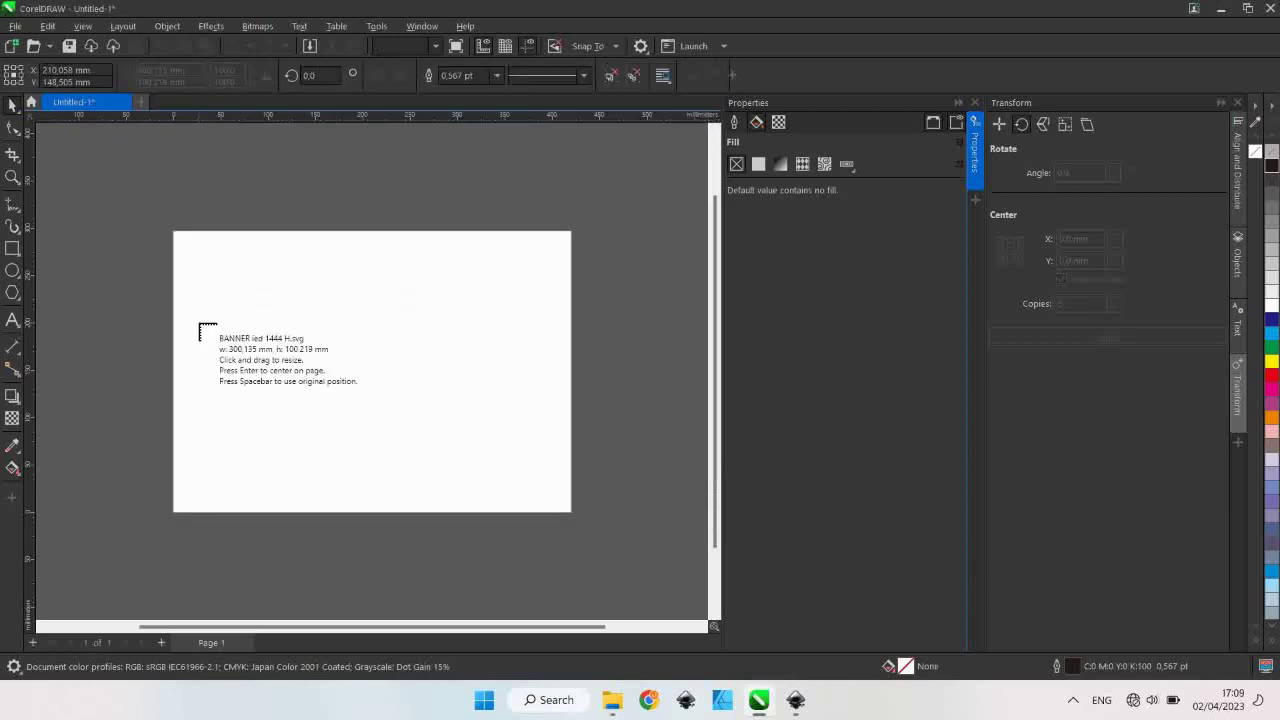
click(179, 261)
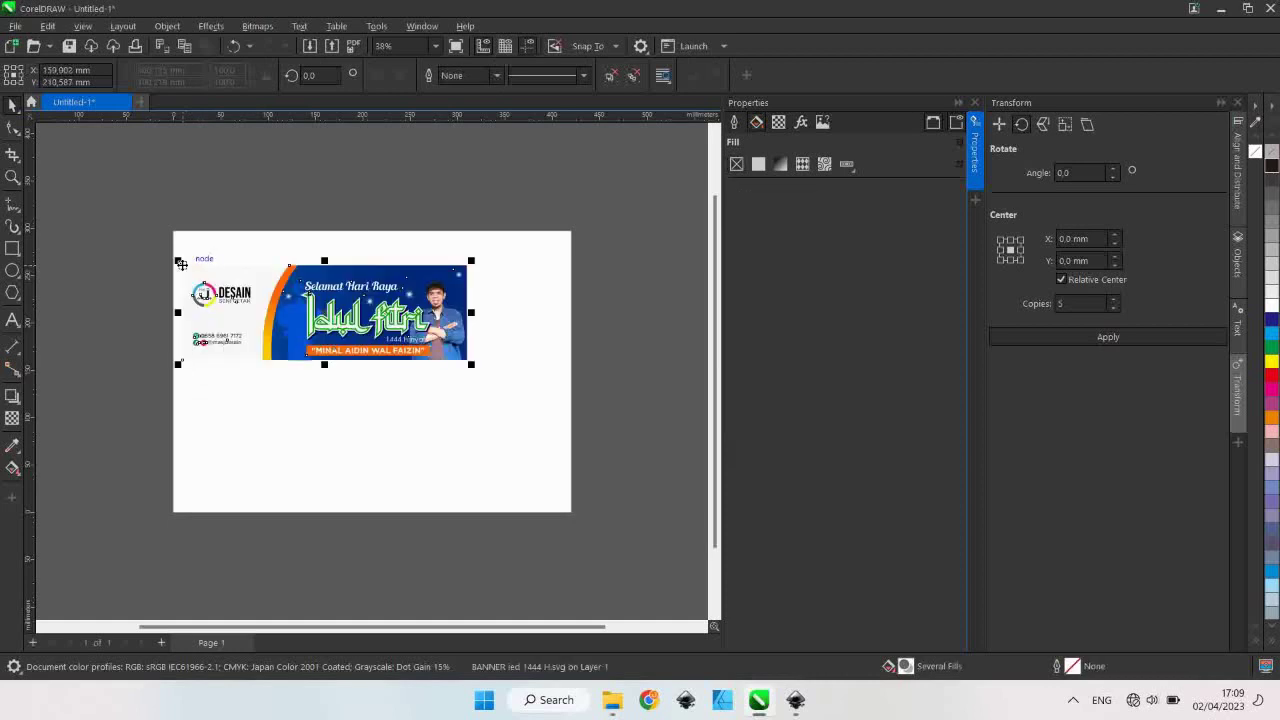
scroll(175, 305, up, 1)
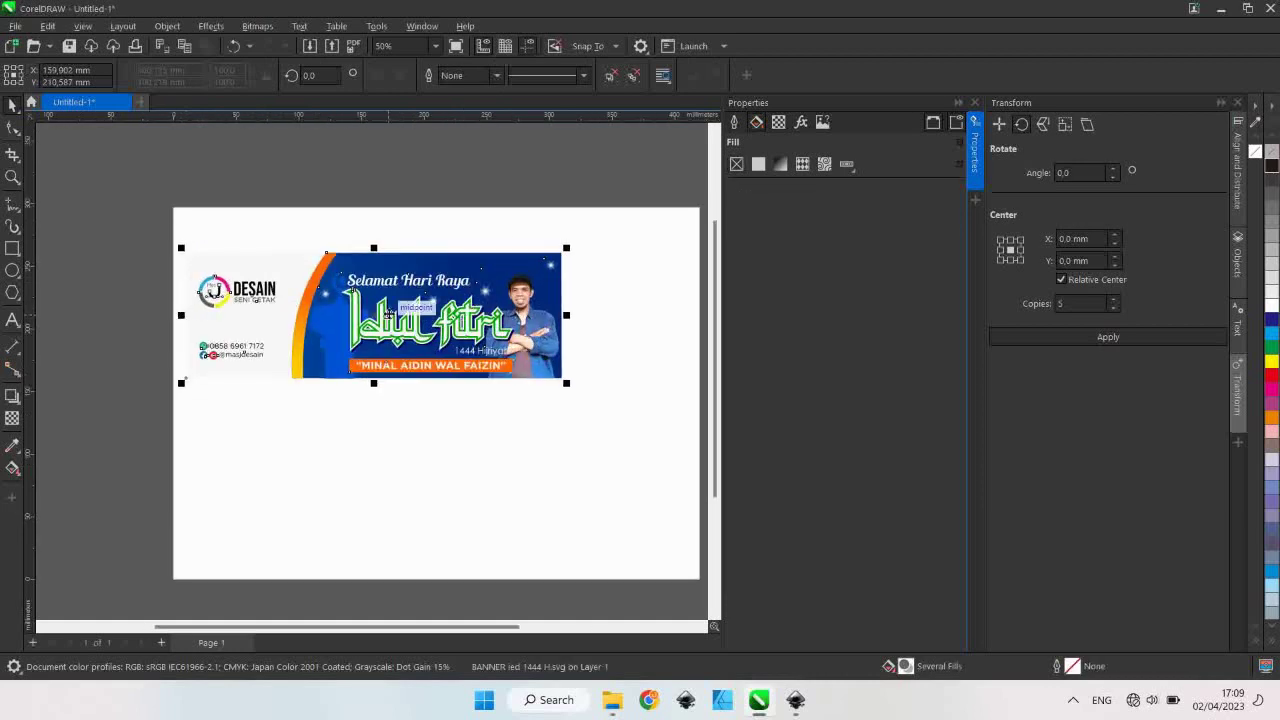
drag(383, 304, 434, 314)
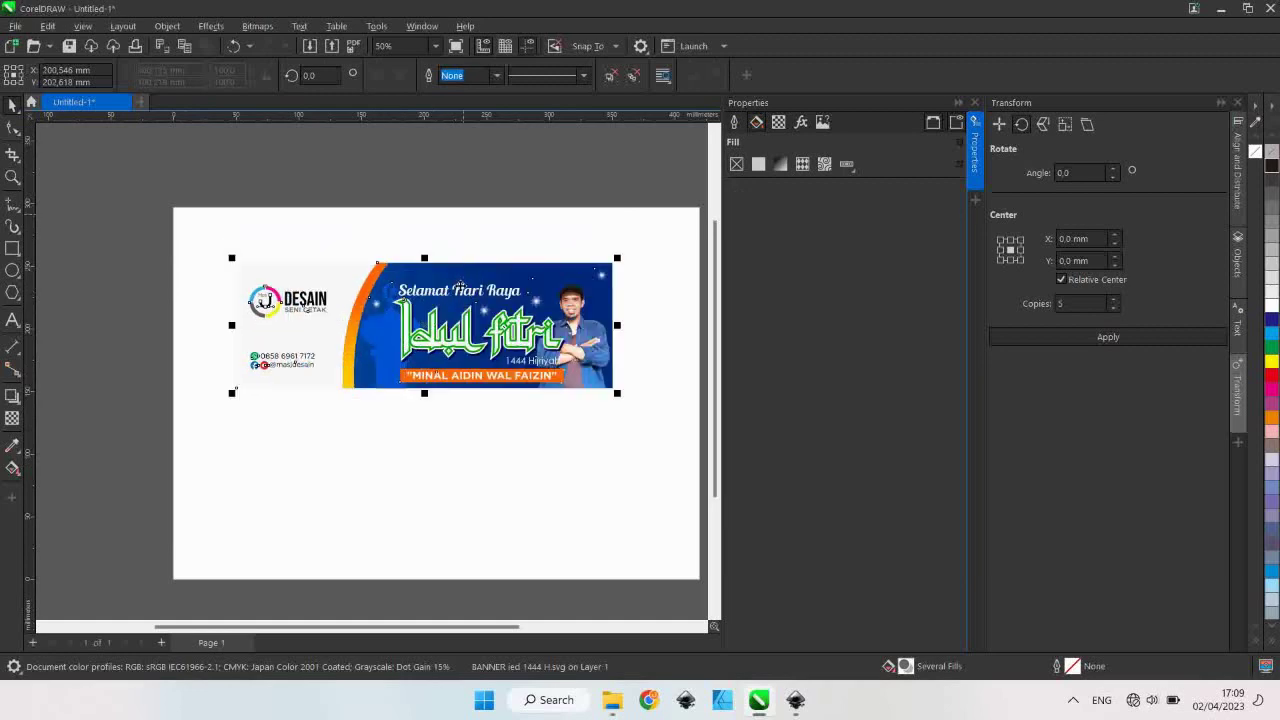
click(501, 200)
click(485, 311)
click(477, 434)
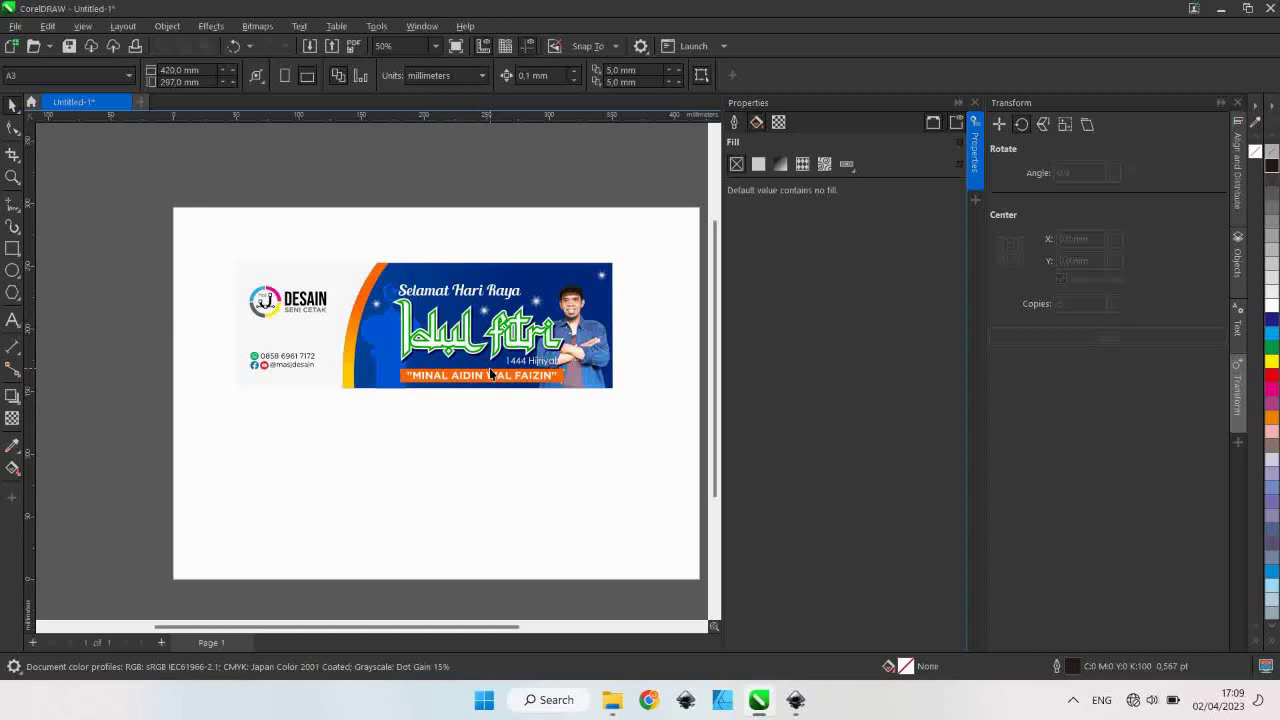
- Try ungrouping the banner, revealing that it is locked
right_click(490, 373)
click(463, 347)
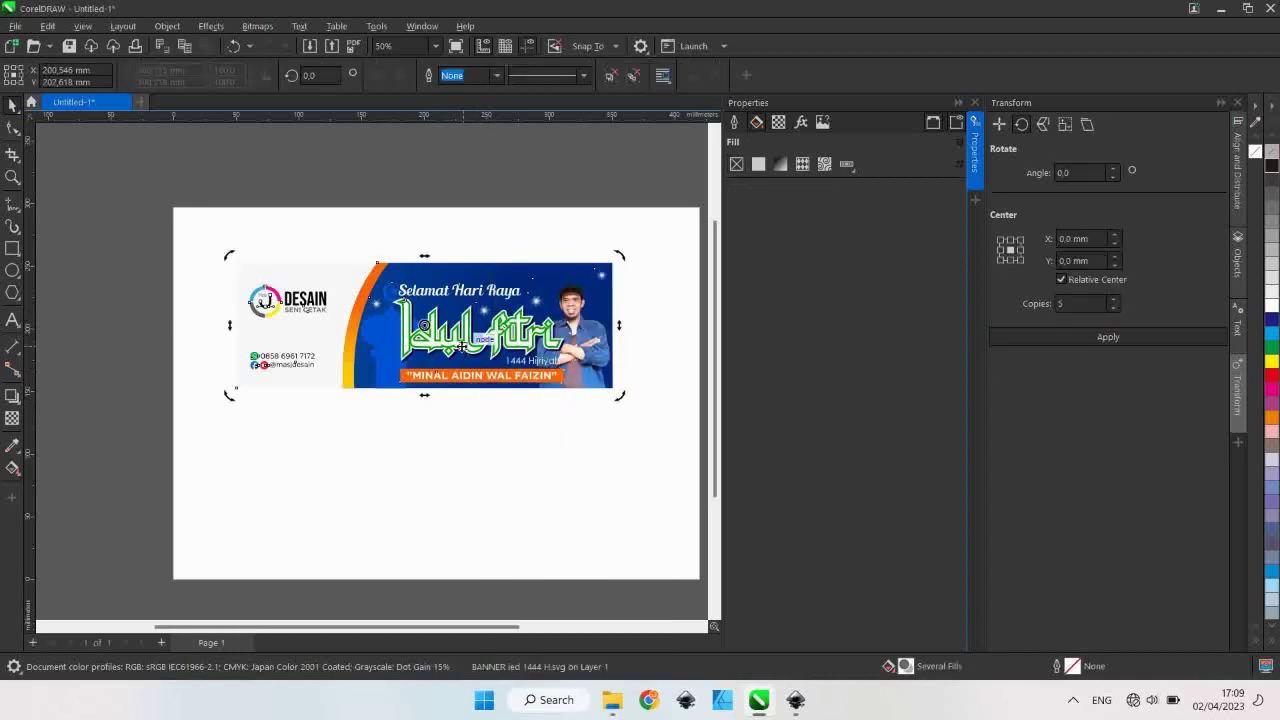
right_click(463, 347)
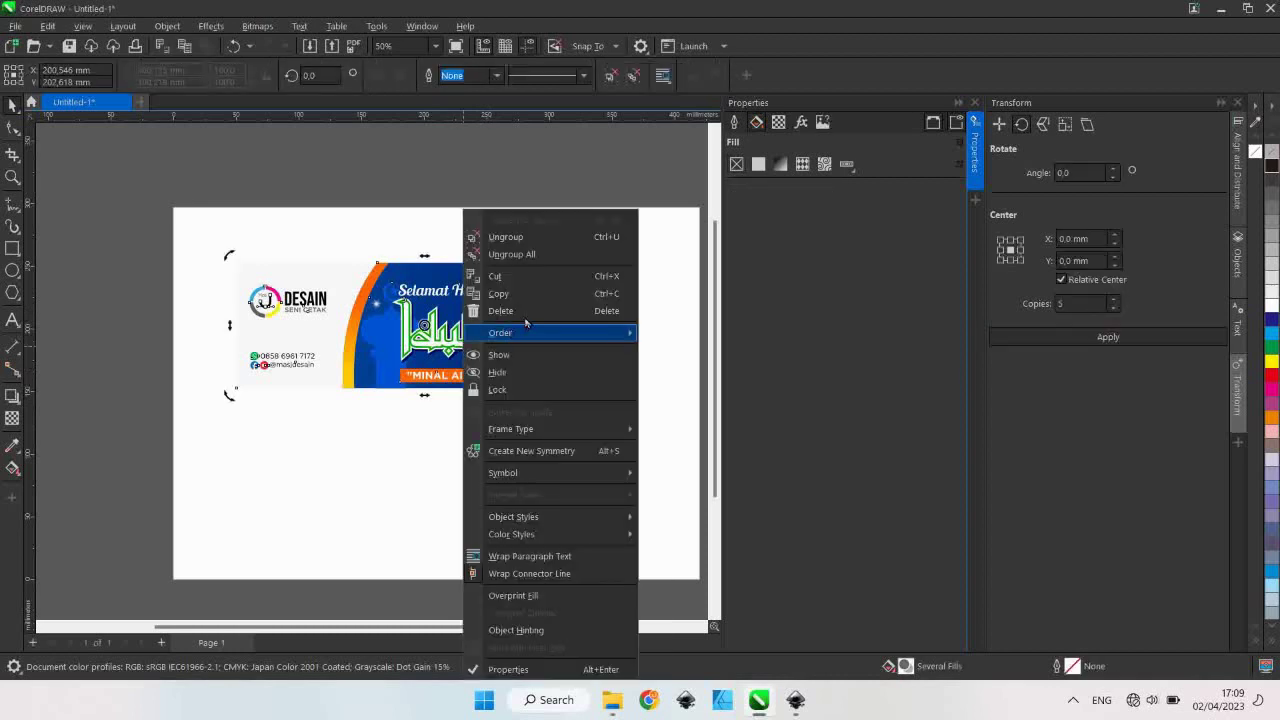
click(537, 255)
click(530, 422)
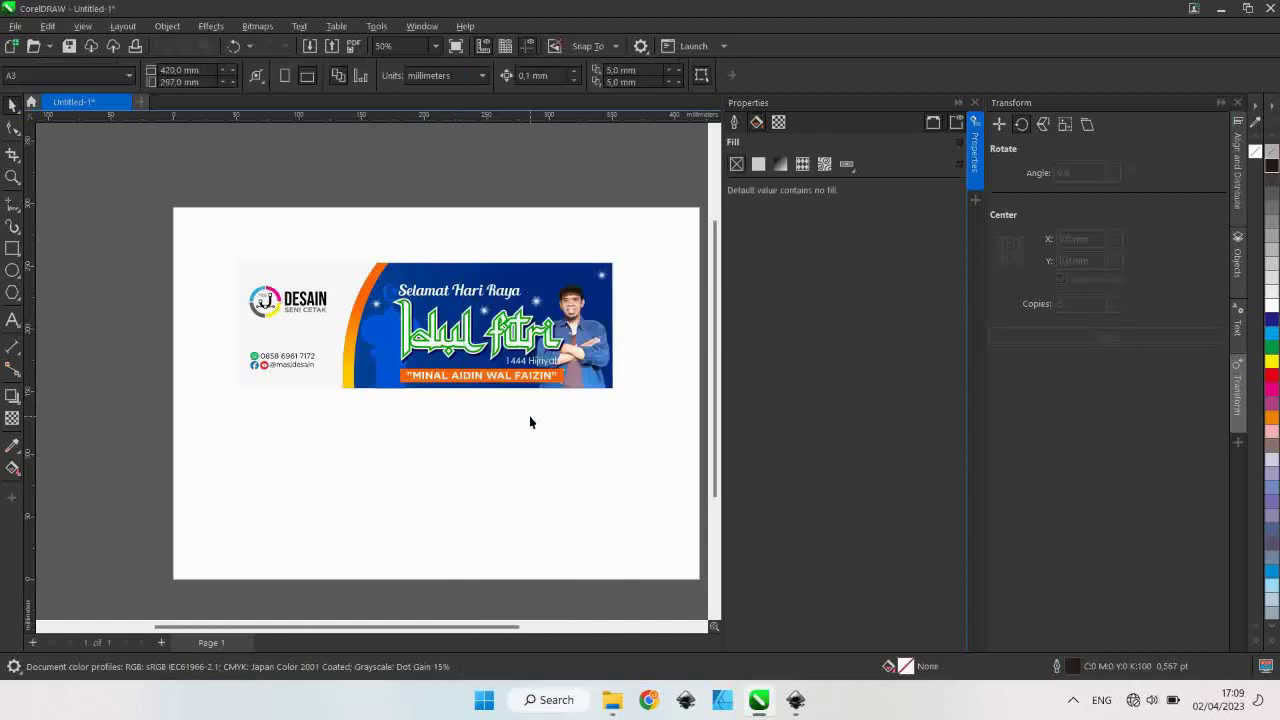
click(537, 361)
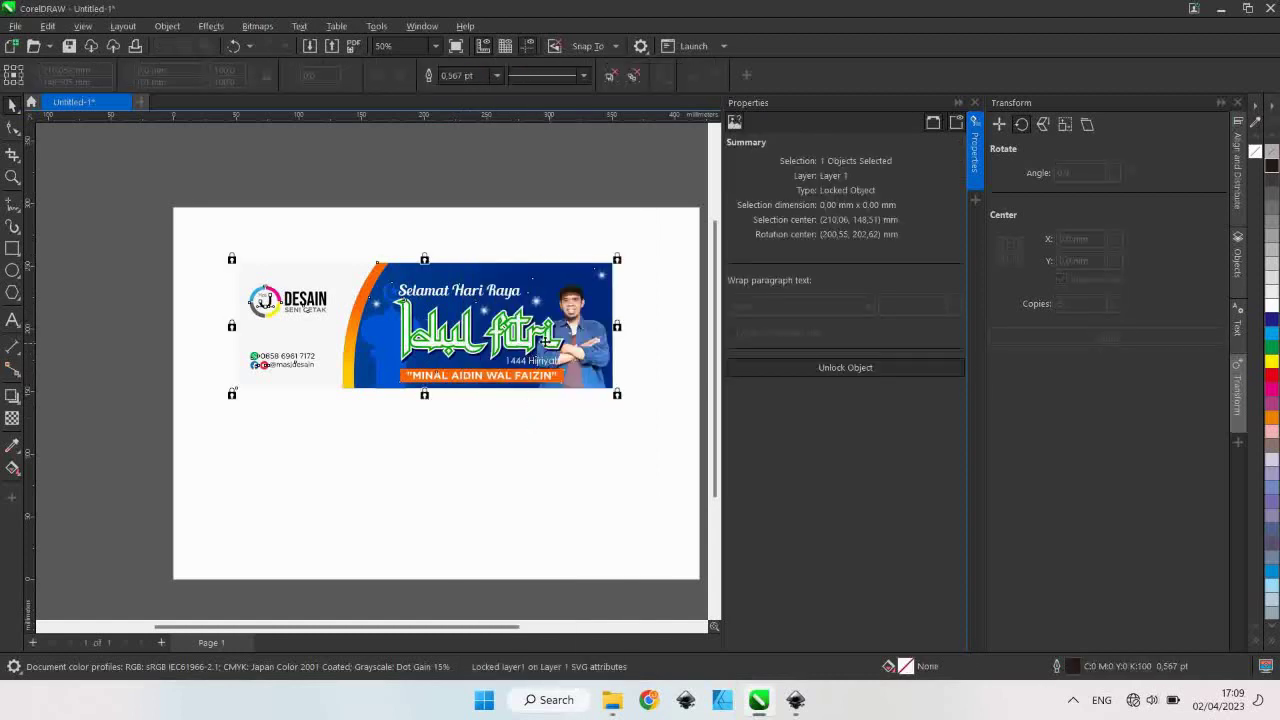
- Unlock the banner and Ungroup All into 32 separate objects
right_click(533, 342)
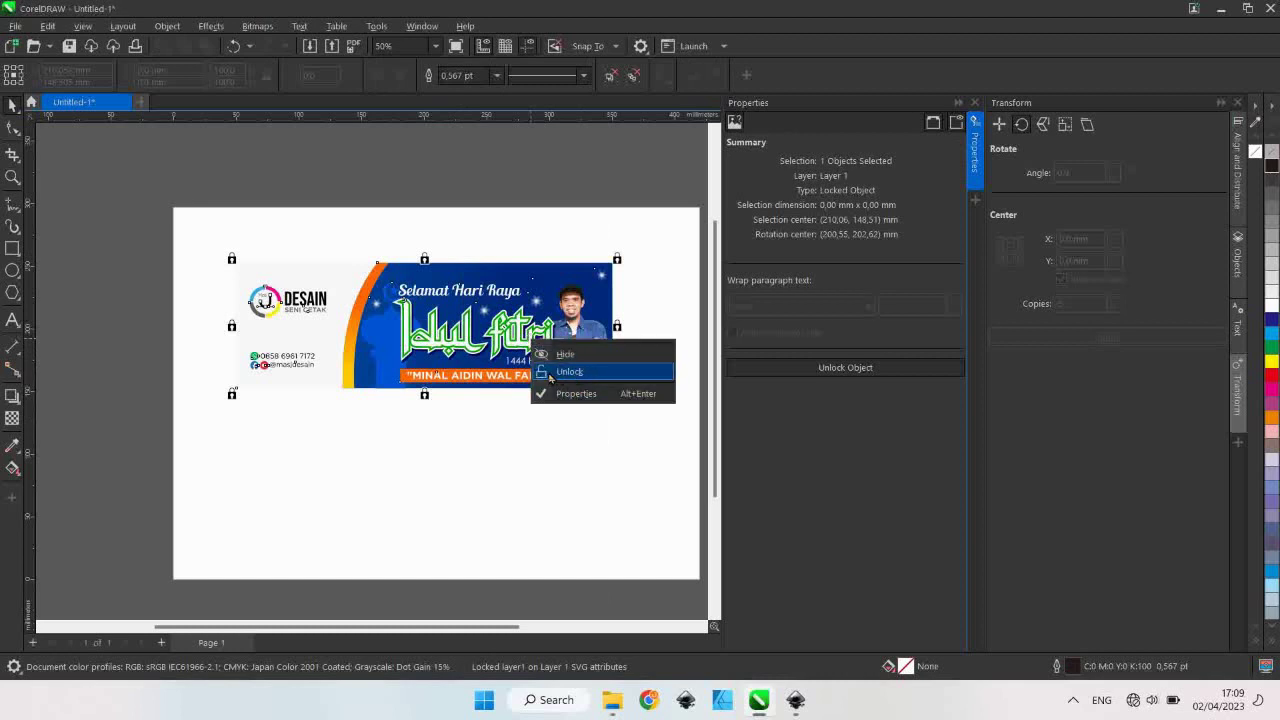
click(549, 372)
click(620, 429)
scroll(466, 357, up, 1)
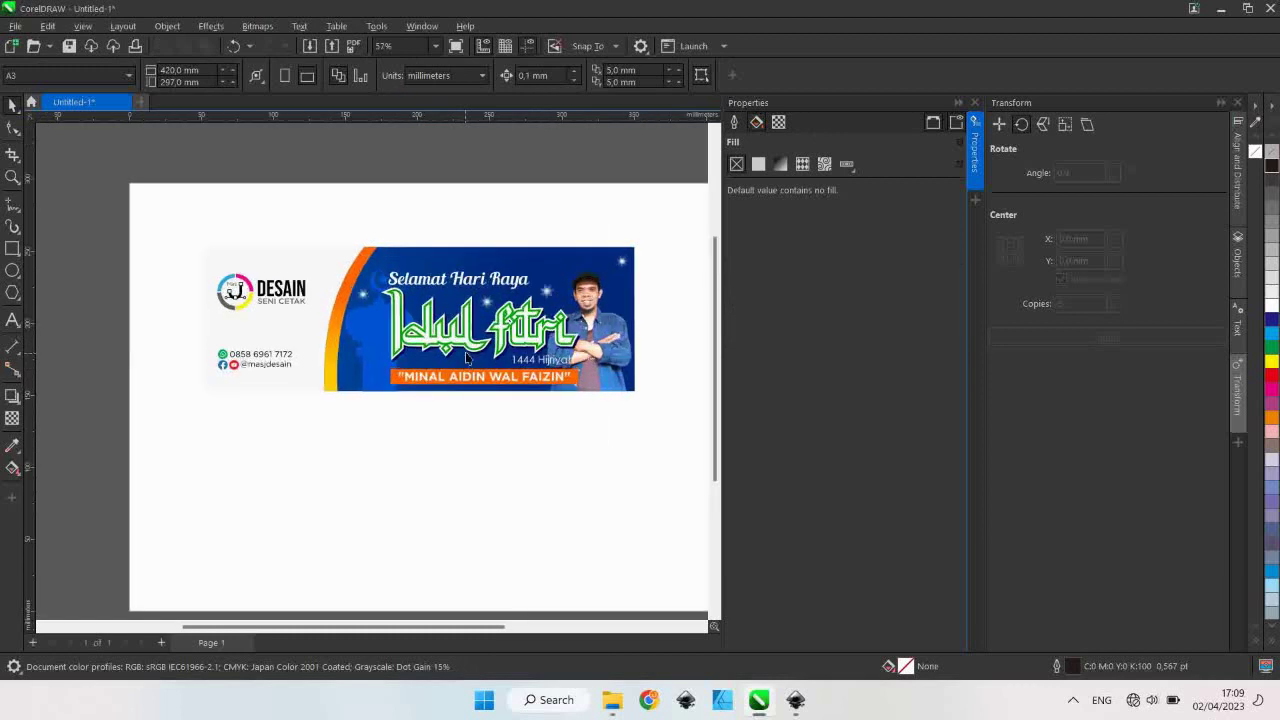
click(466, 357)
right_click(468, 350)
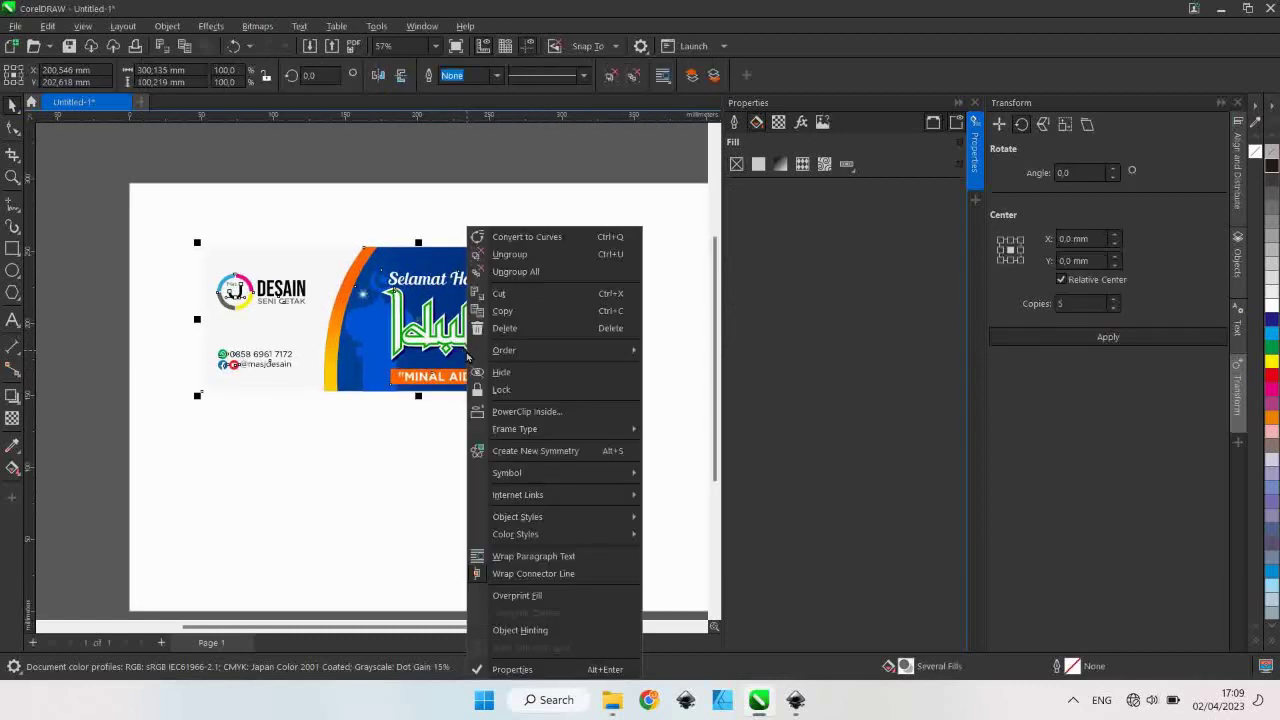
click(516, 271)
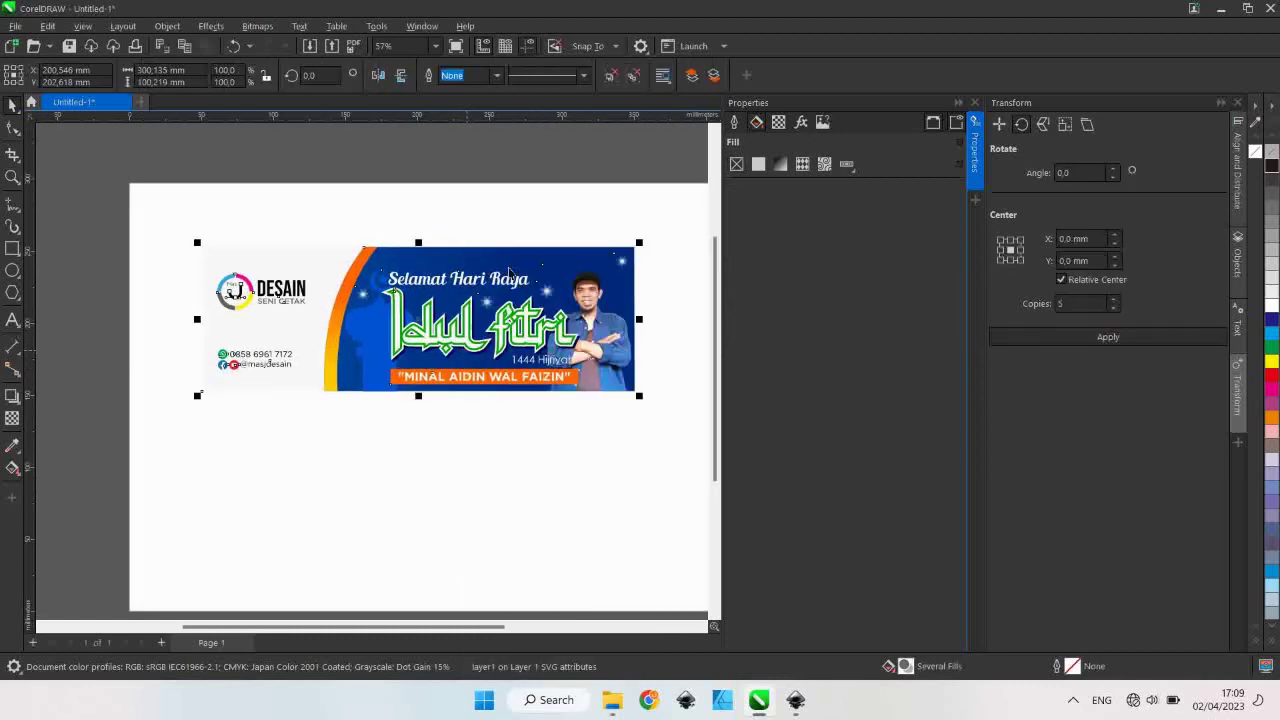
click(494, 441)
scroll(481, 414, up, 1)
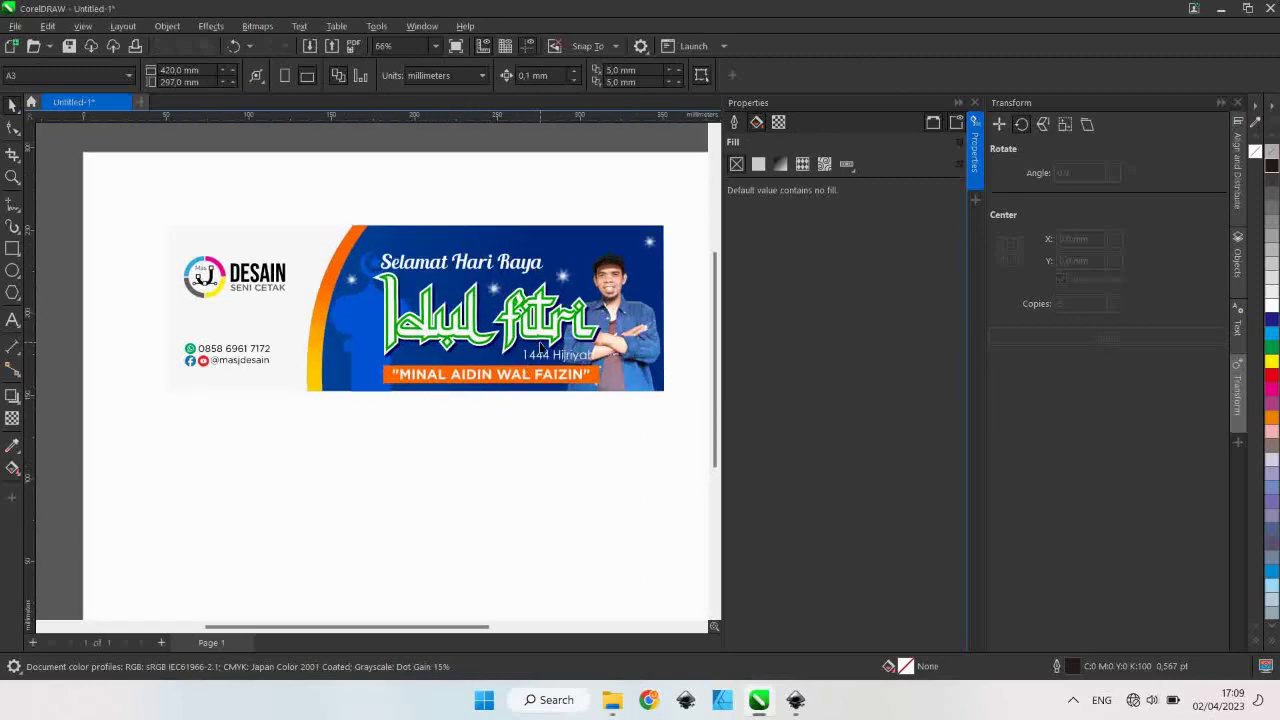
scroll(538, 352, up, 1)
scroll(500, 400, up, 2)
scroll(480, 393, up, 3)
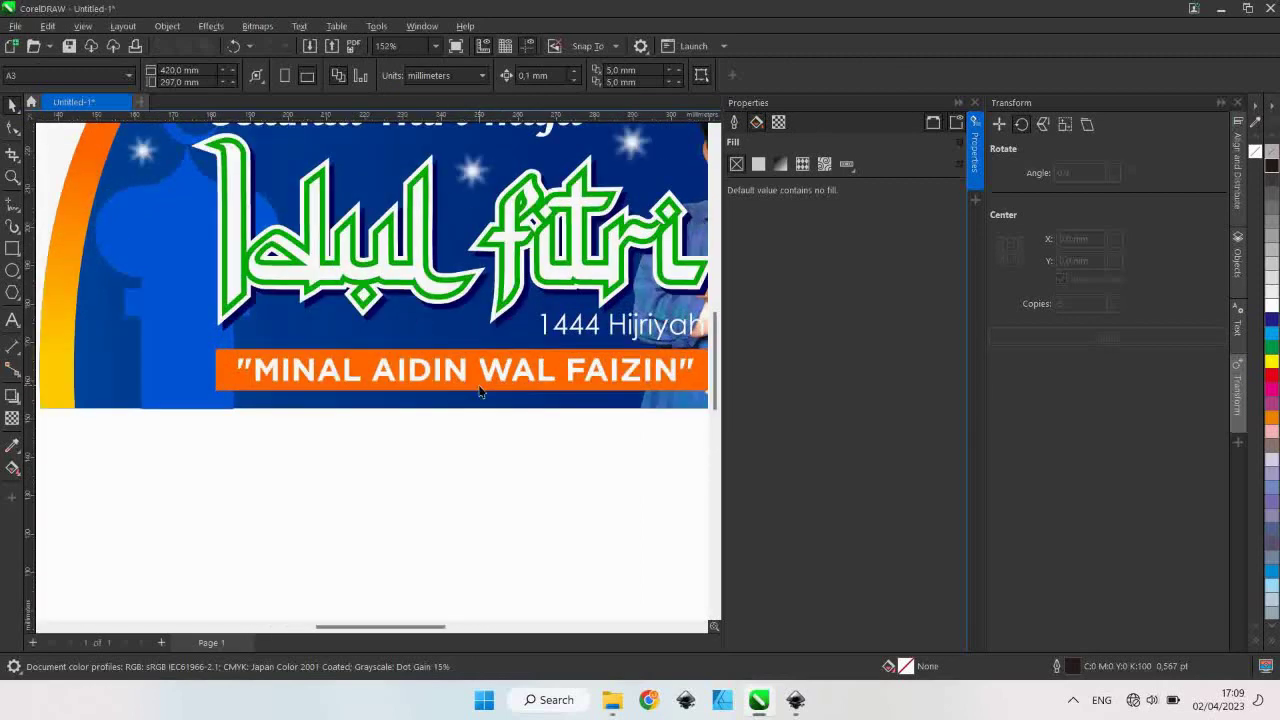
click(479, 386)
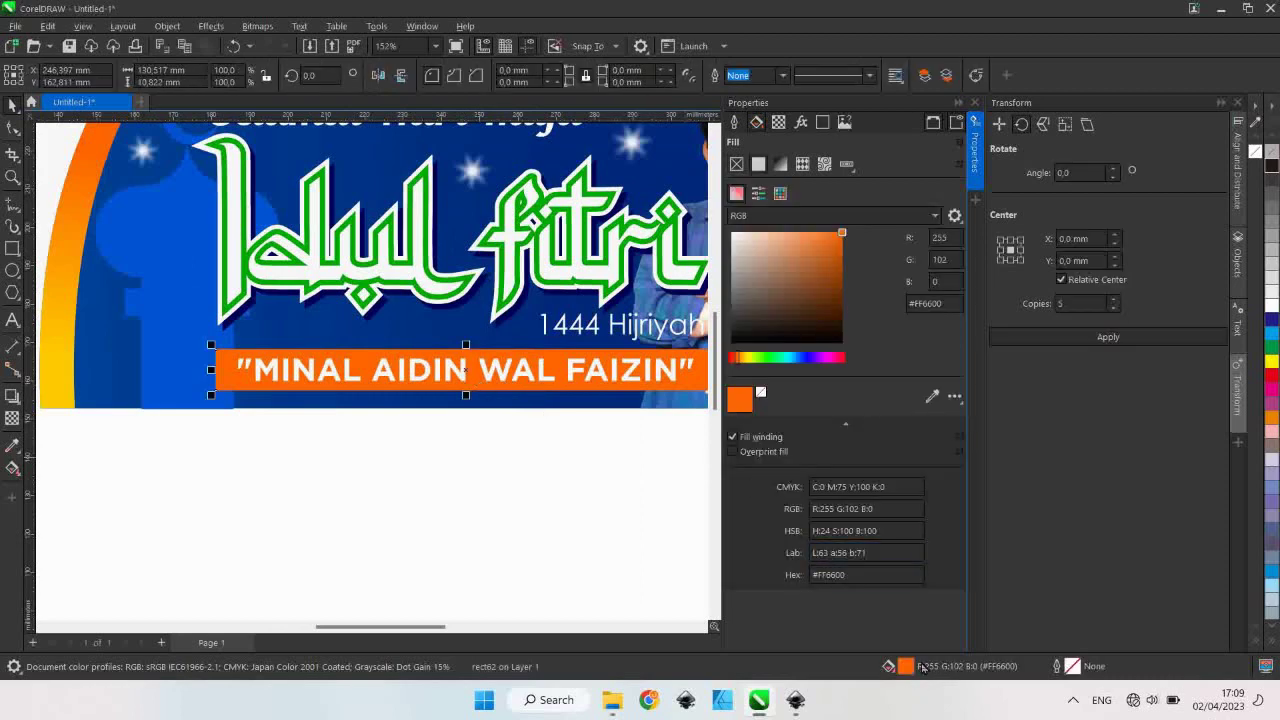
scroll(537, 275, up, 3)
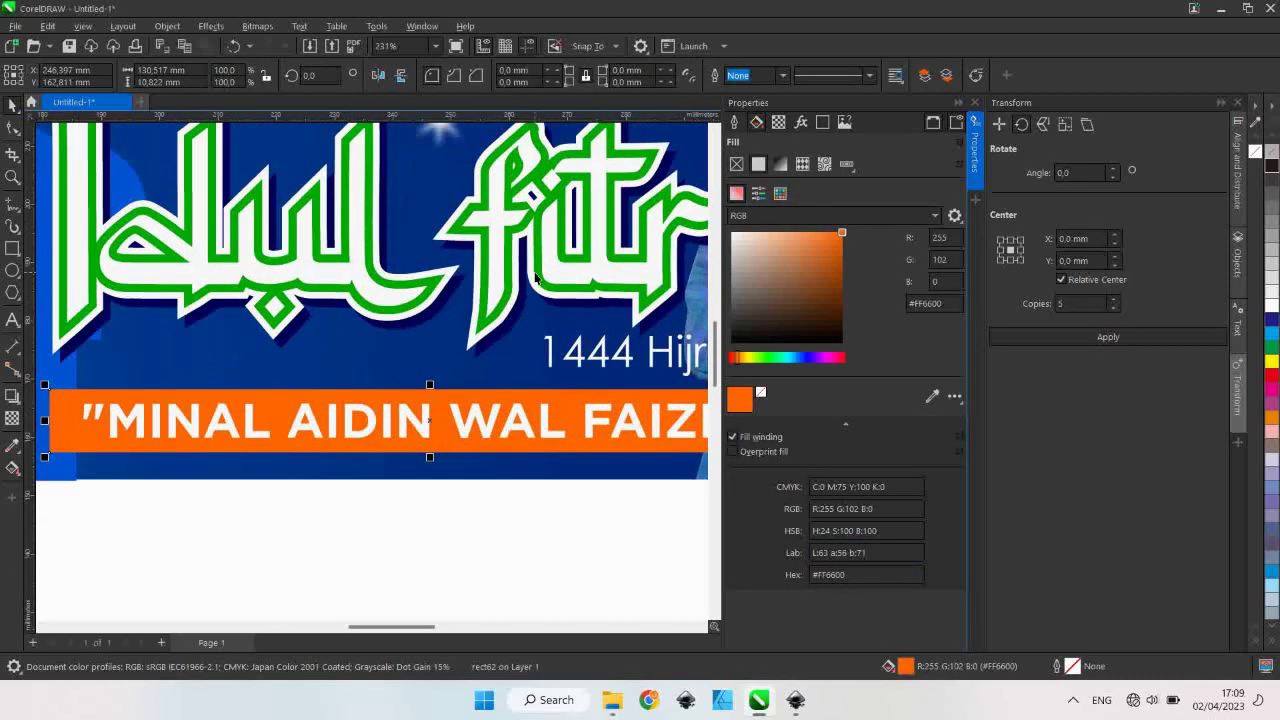
click(537, 277)
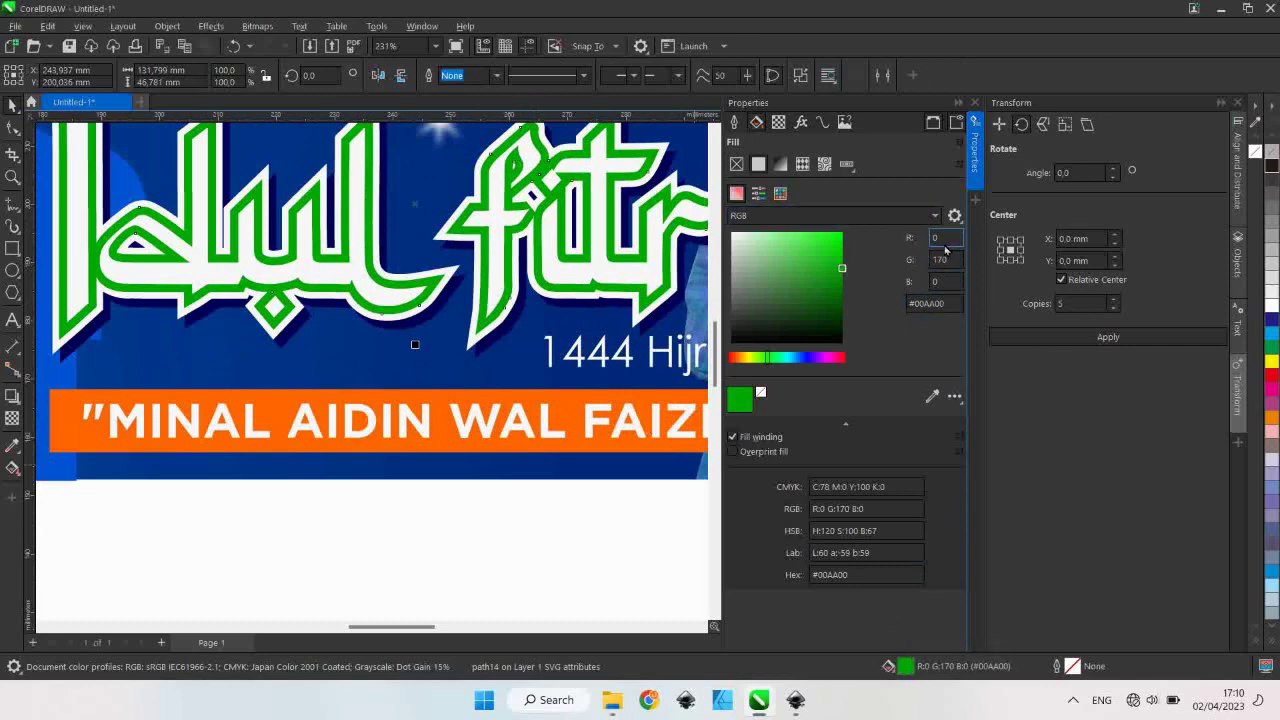
scroll(453, 487, down, 1)
scroll(453, 487, down, 1)
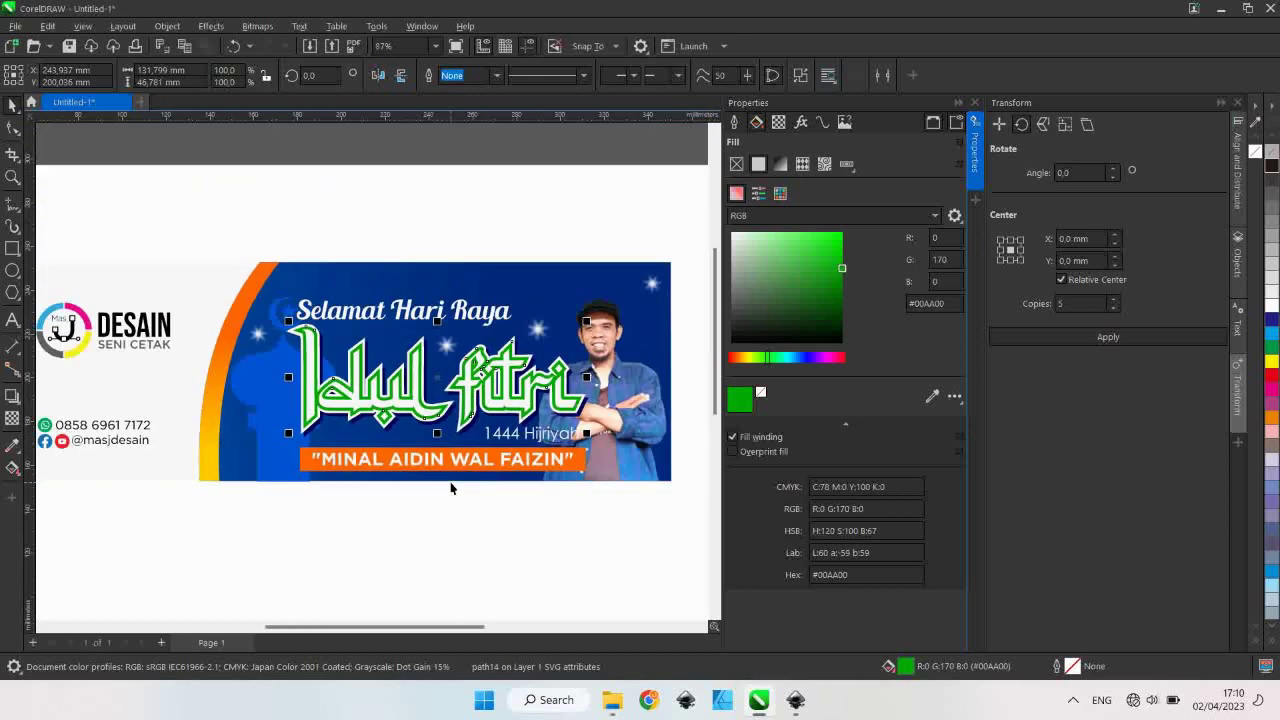
scroll(453, 487, down, 1)
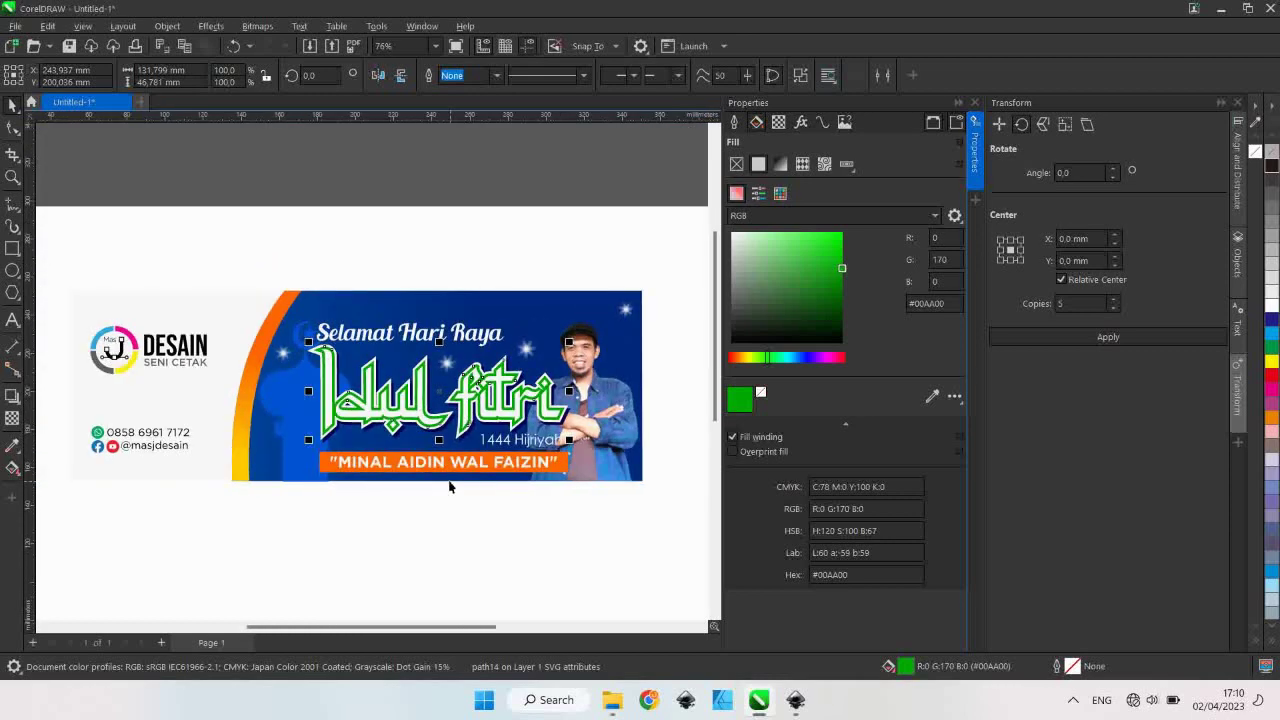
click(343, 514)
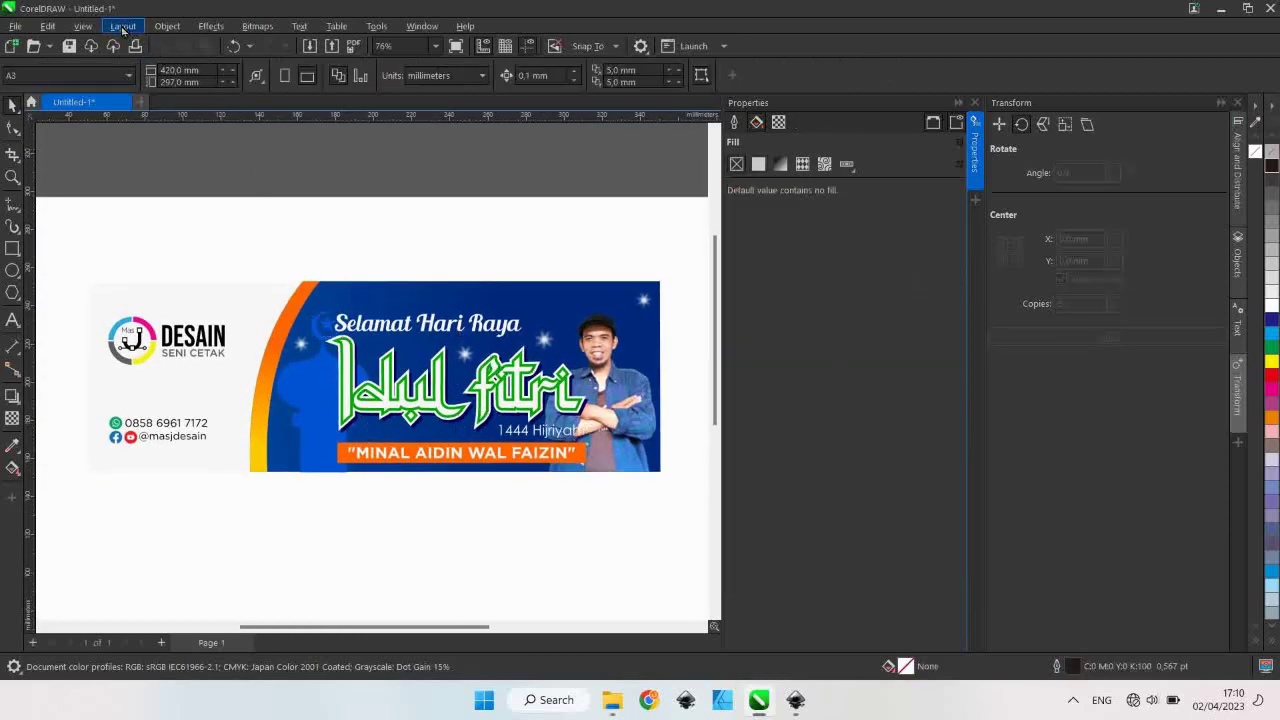
- Open Find and Replace in Replace Objects mode
click(47, 27)
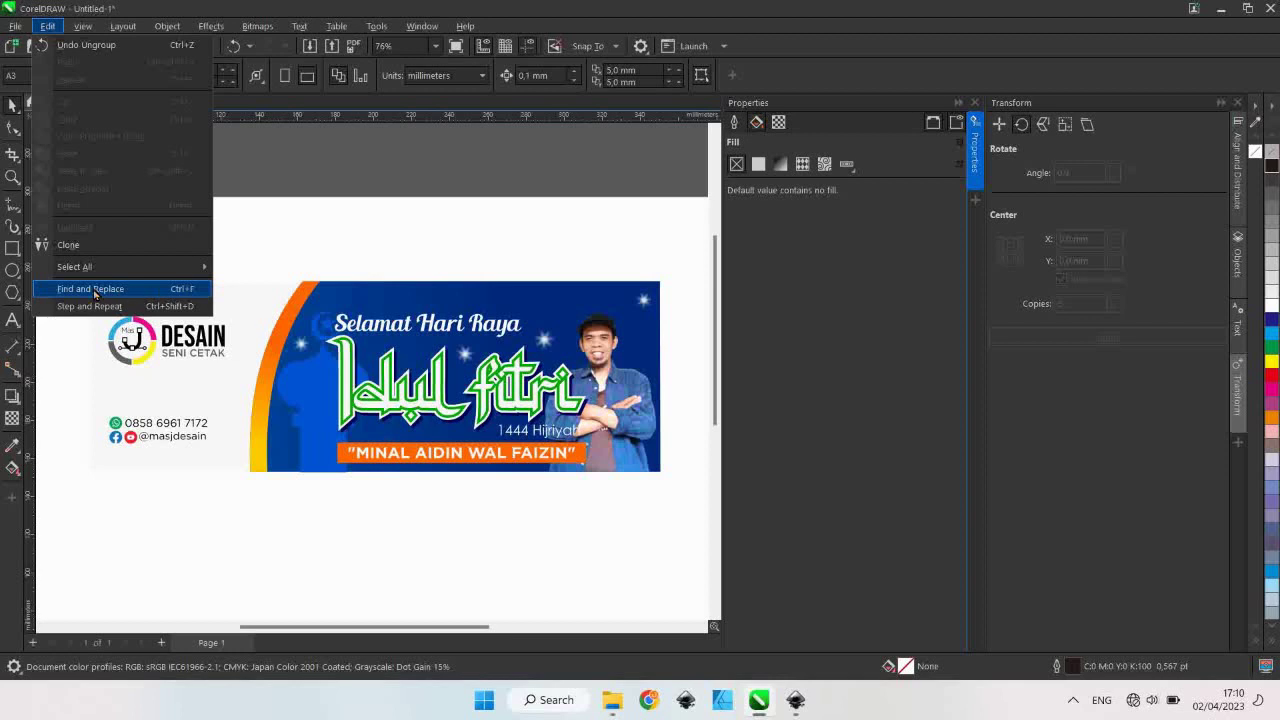
click(95, 289)
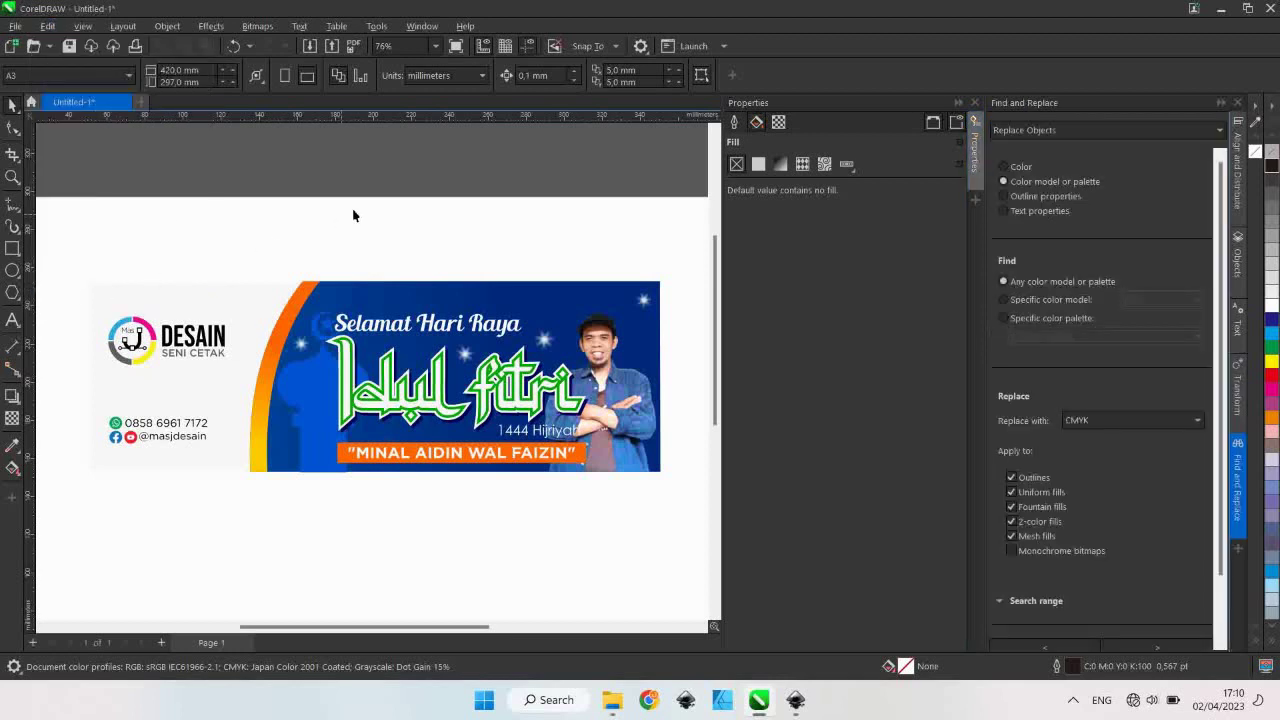
click(1220, 134)
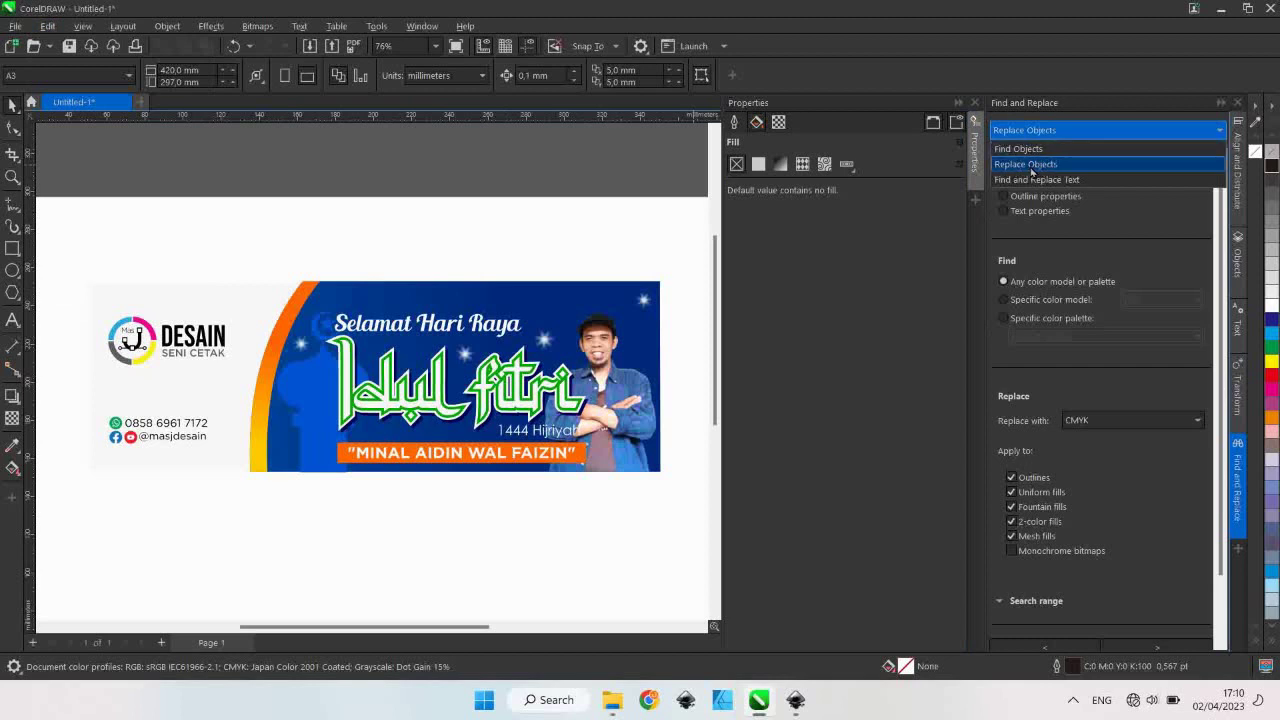
click(1031, 166)
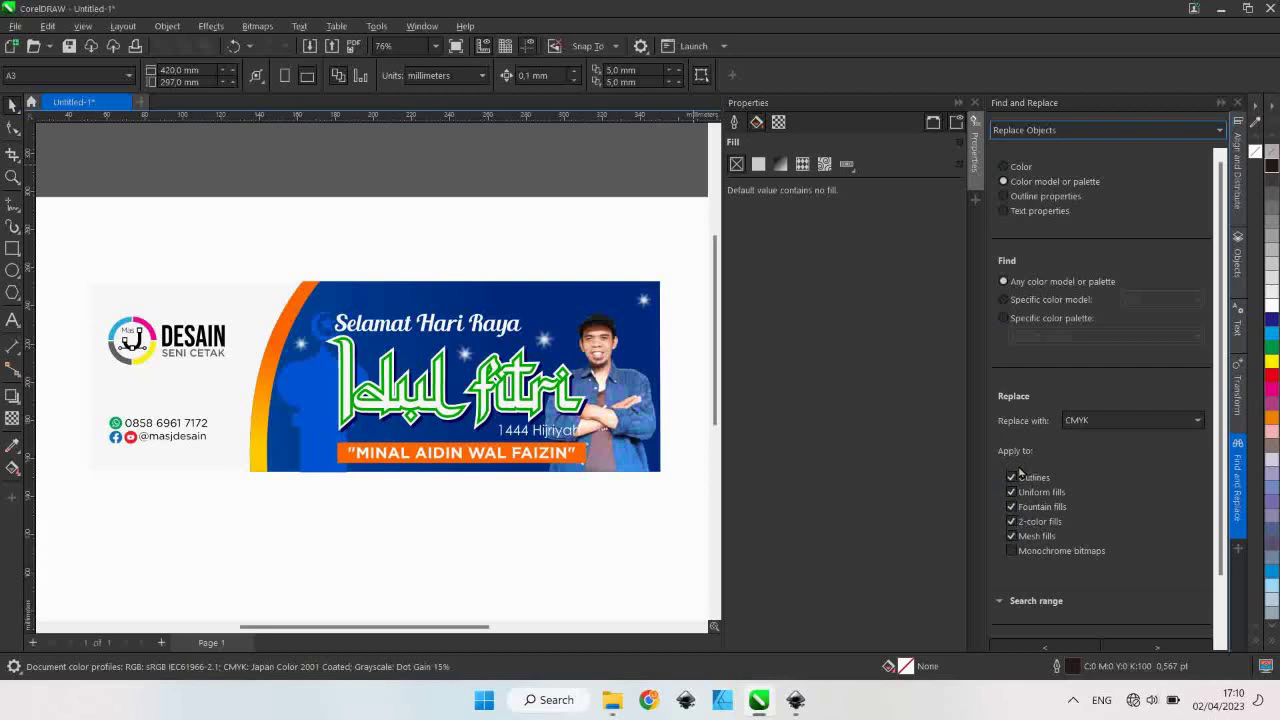
- Replace all colours with the CMYK colour model, declining to restart the search
click(1200, 422)
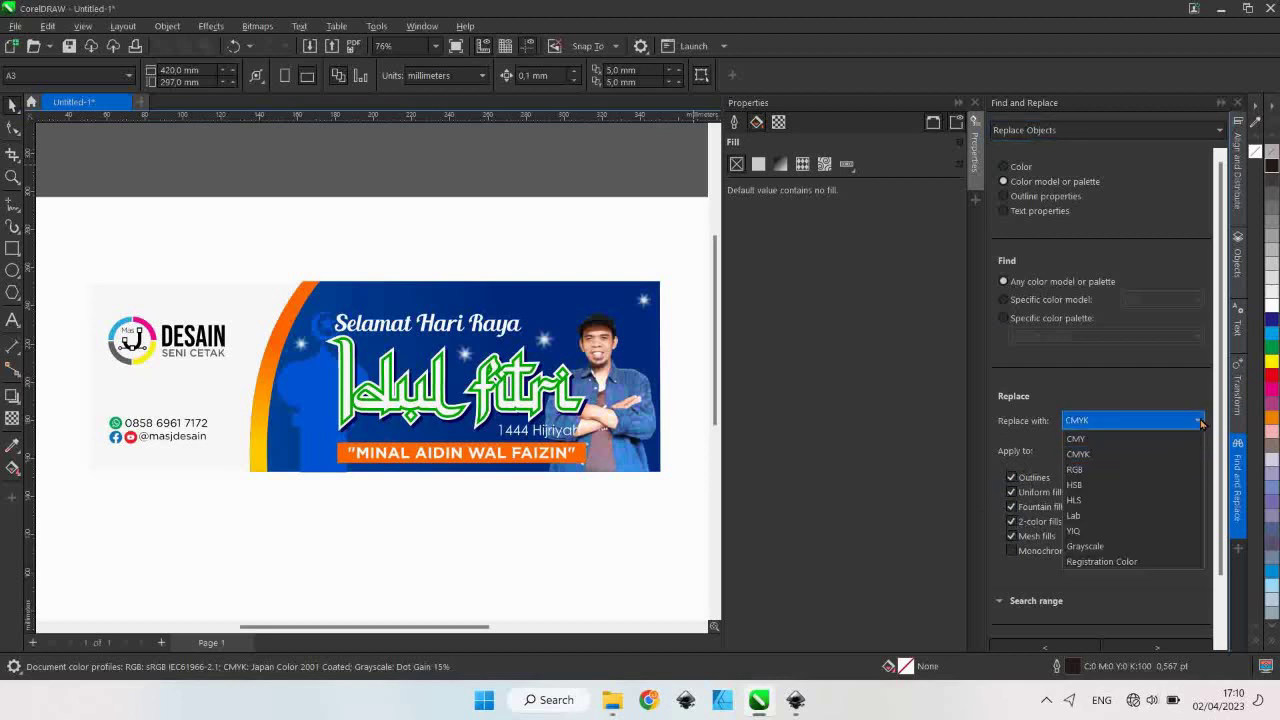
click(1093, 456)
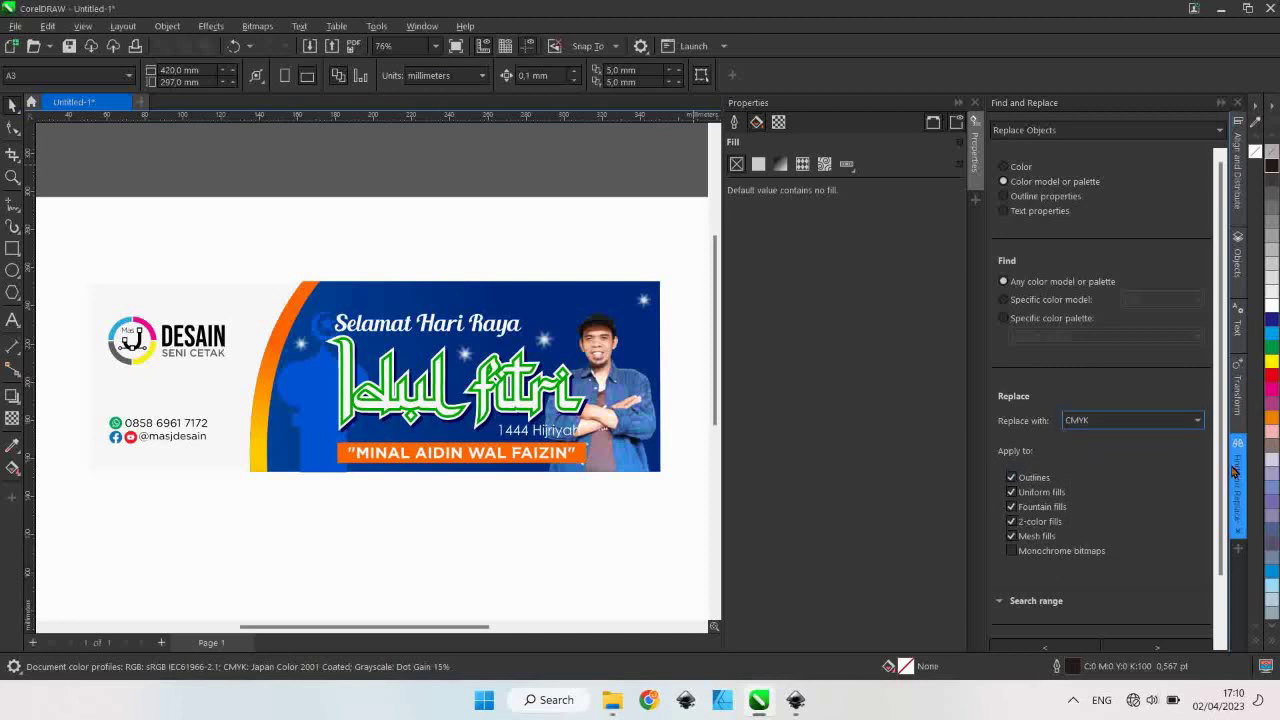
drag(1222, 458, 1222, 558)
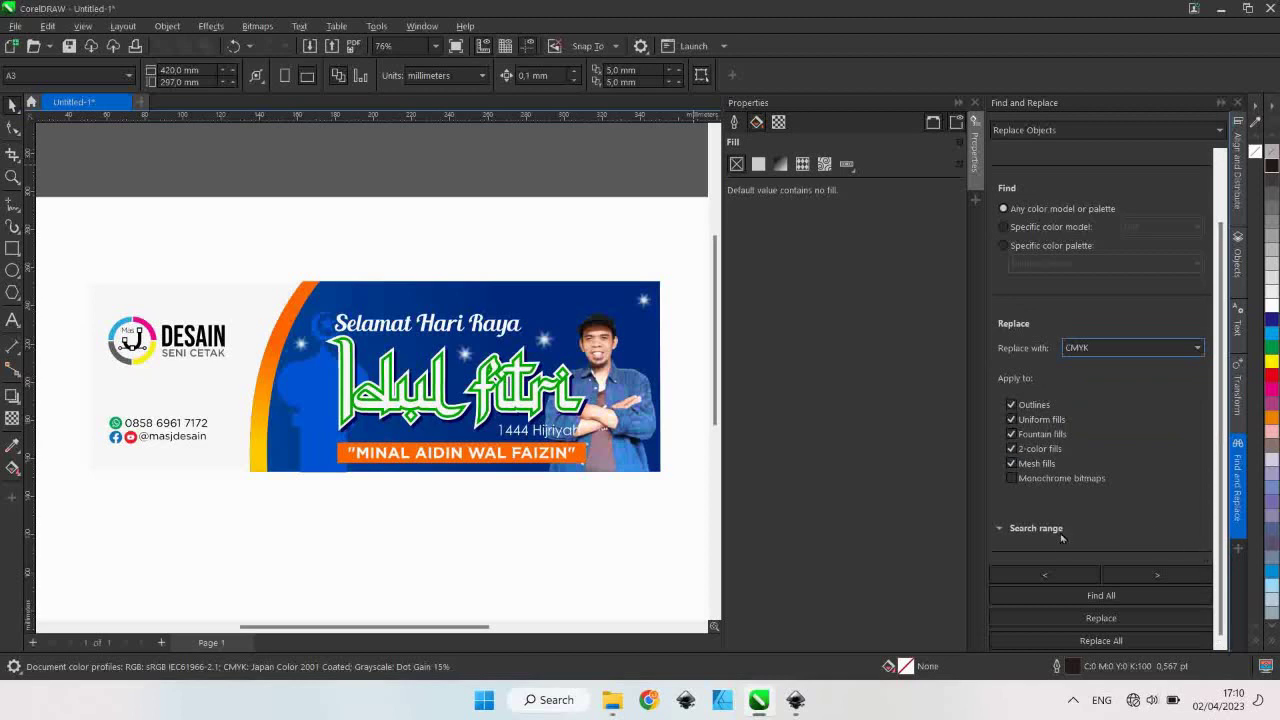
click(1093, 645)
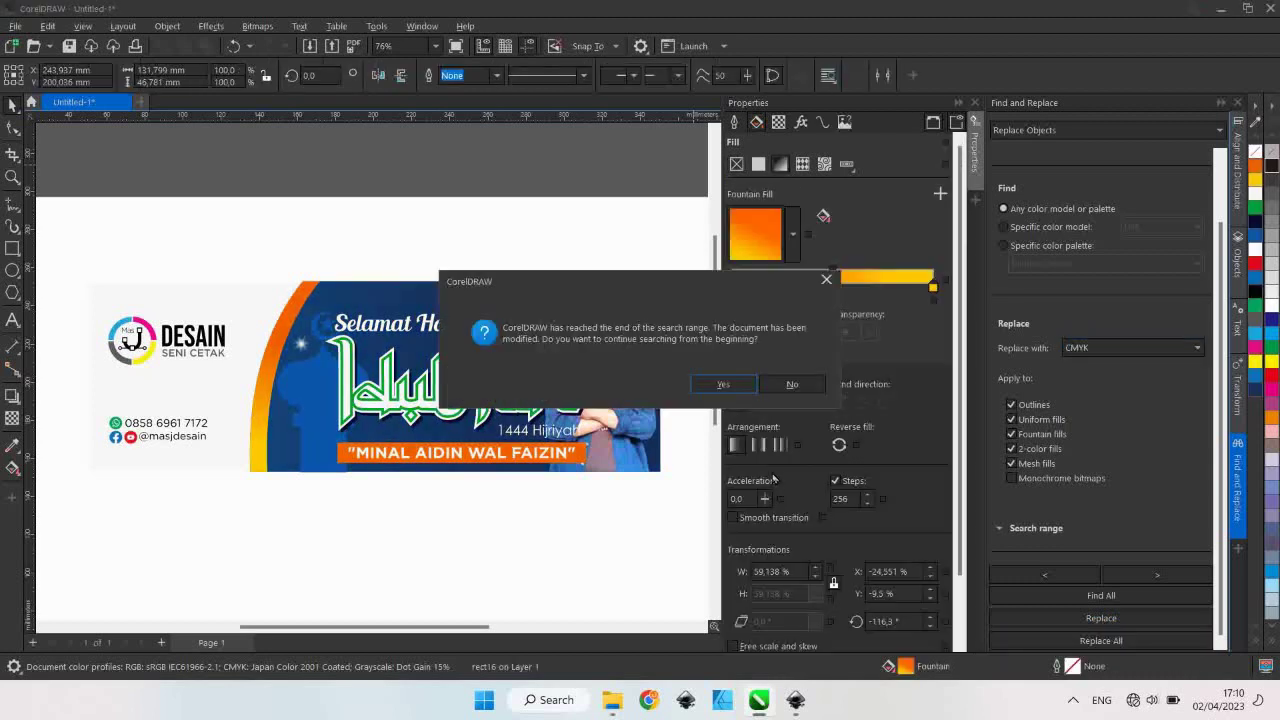
click(793, 385)
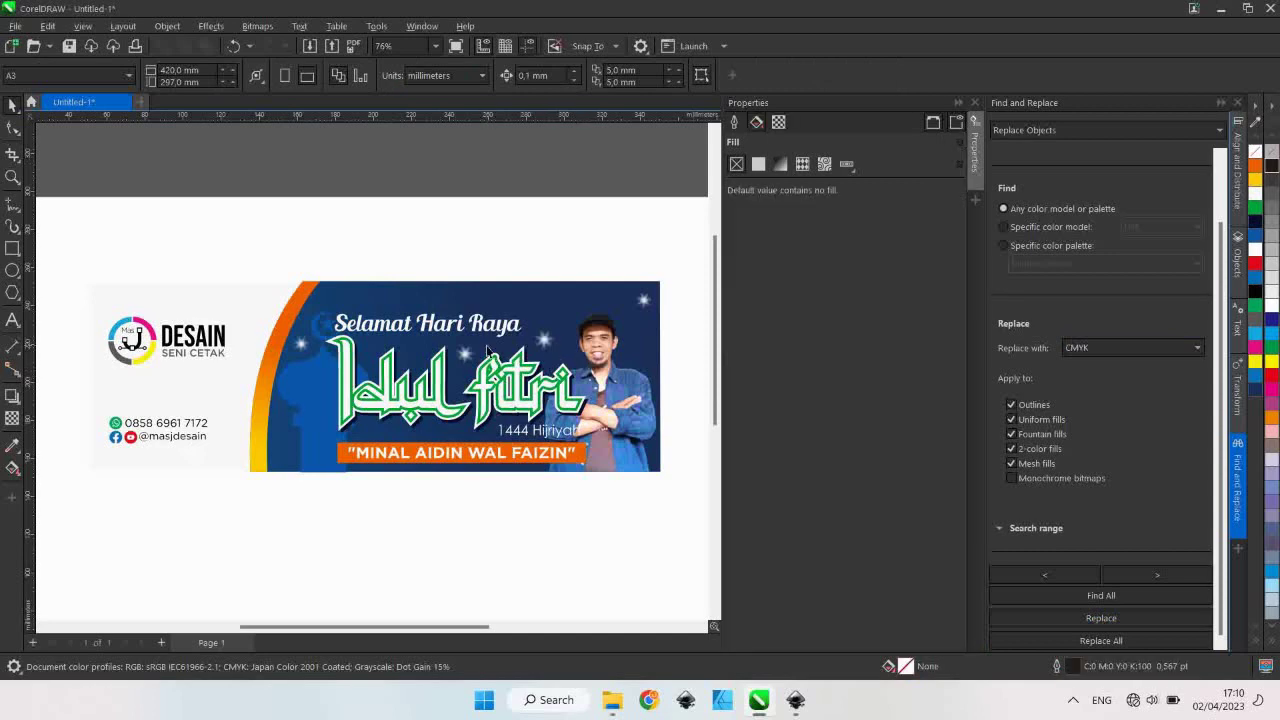
scroll(487, 348, up, 1)
scroll(584, 321, up, 1)
scroll(484, 488, up, 2)
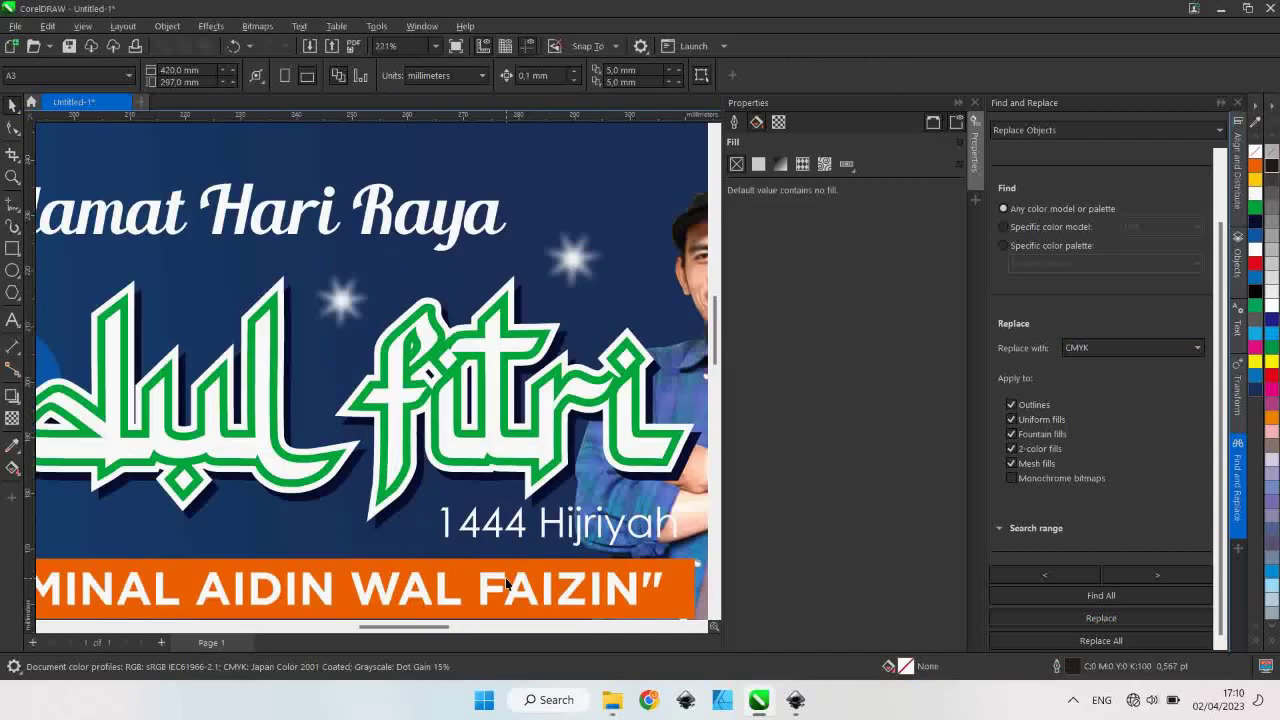
scroll(513, 569, down, 3)
click(470, 450)
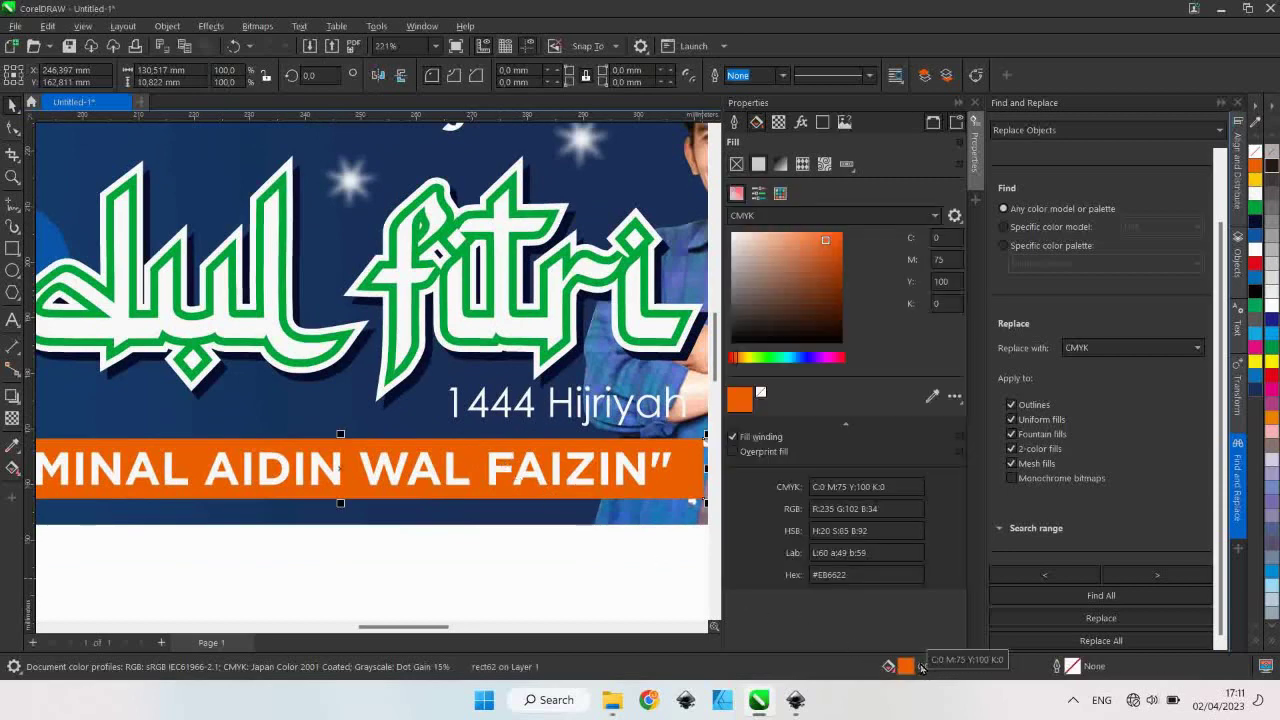
click(644, 288)
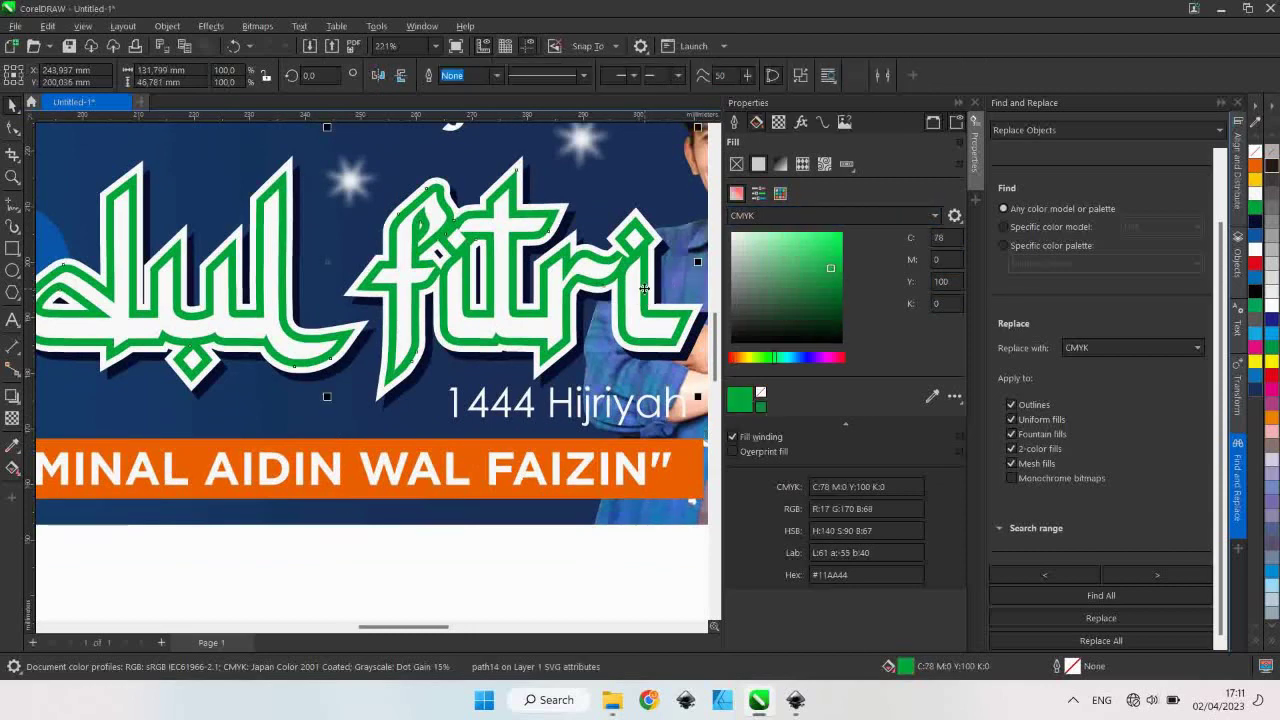
scroll(368, 333, down, 1)
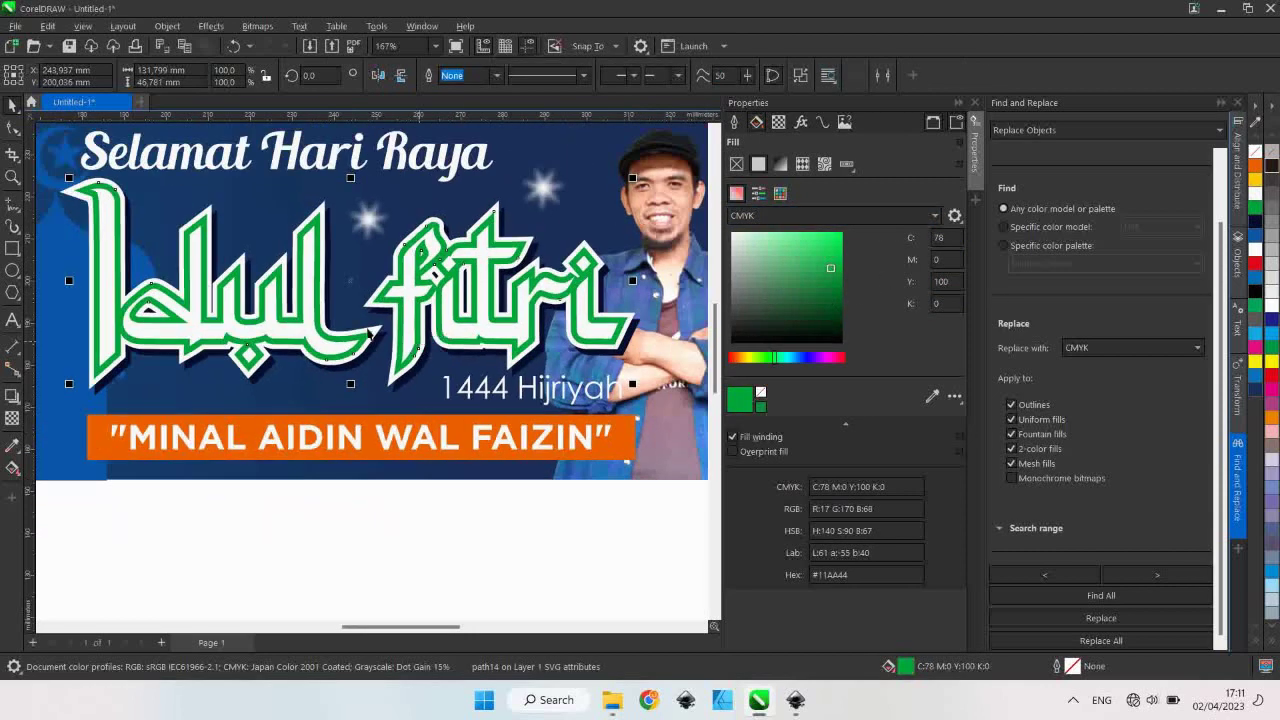
scroll(350, 363, down, 2)
click(100, 308)
scroll(358, 305, up, 1)
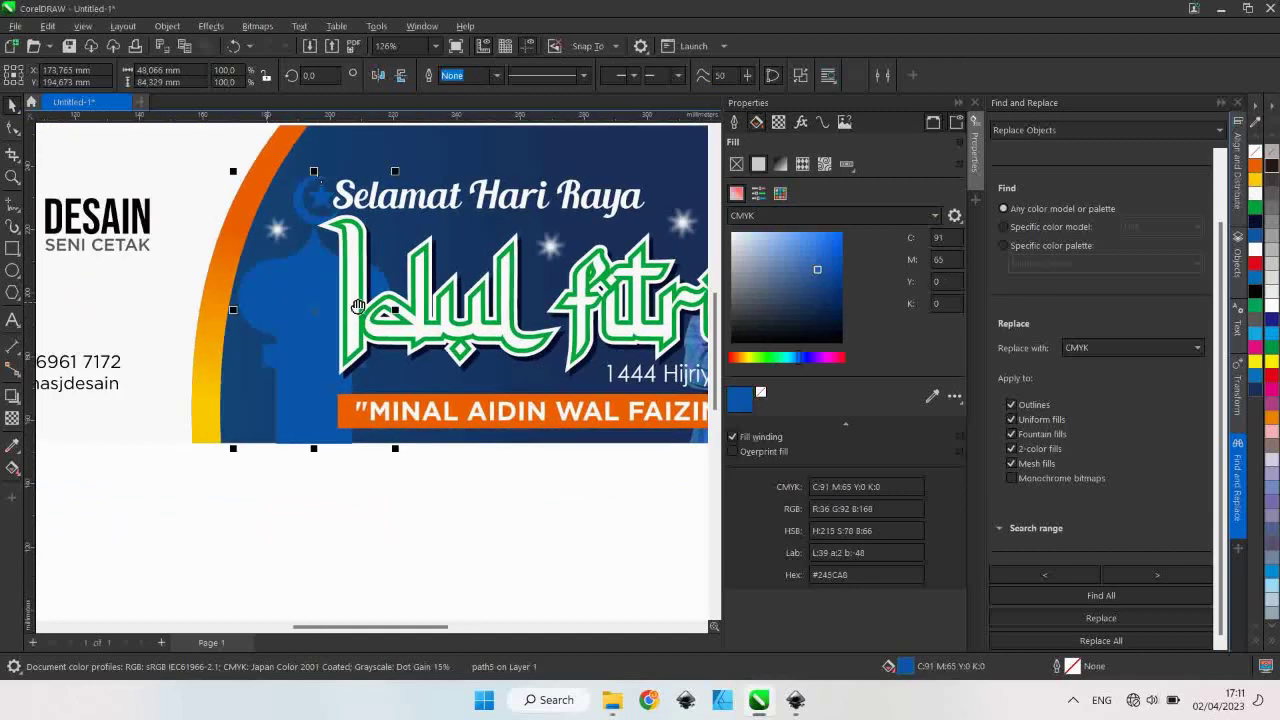
drag(358, 305, 508, 319)
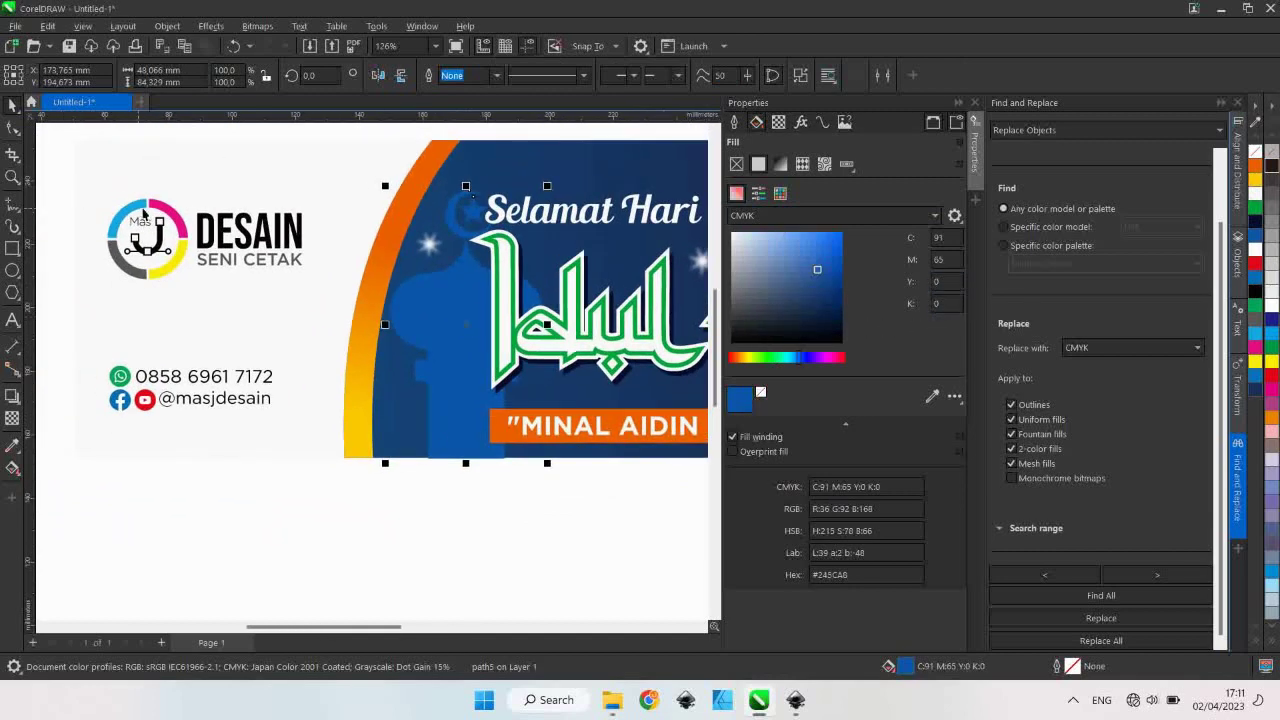
click(160, 212)
scroll(347, 320, down, 1)
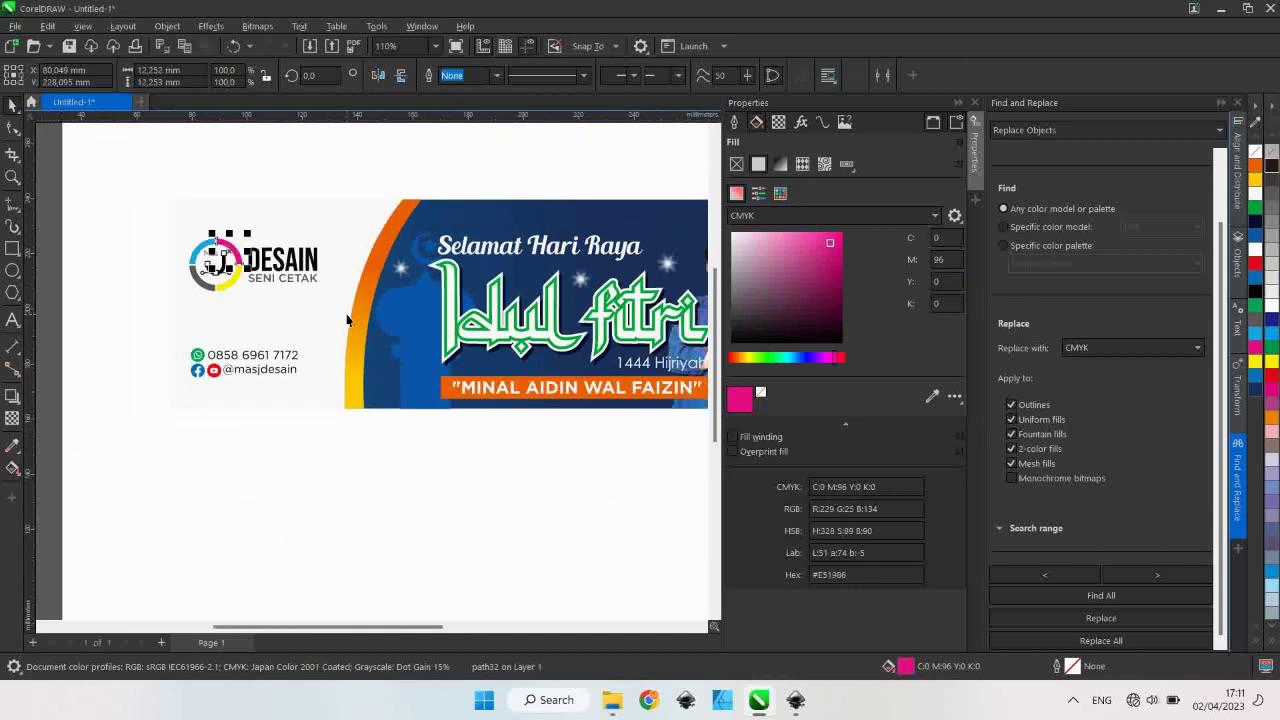
click(423, 451)
scroll(428, 430, down, 1)
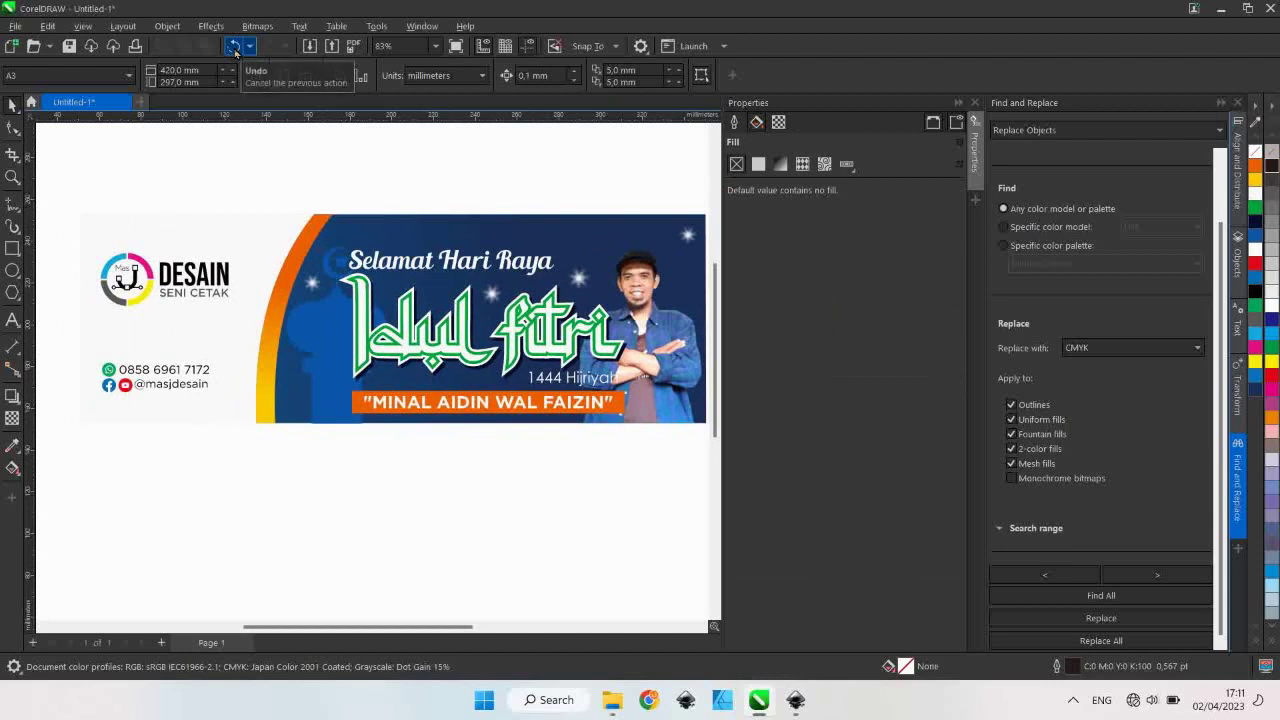
click(264, 376)
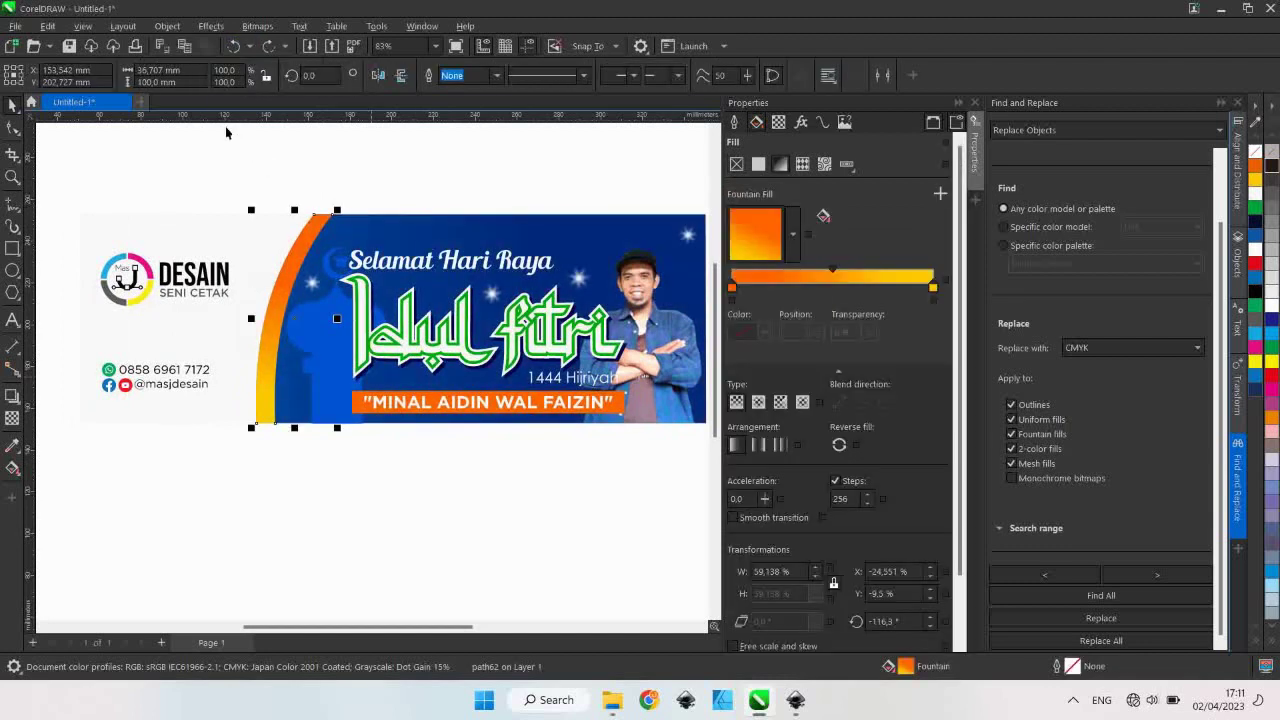
click(268, 46)
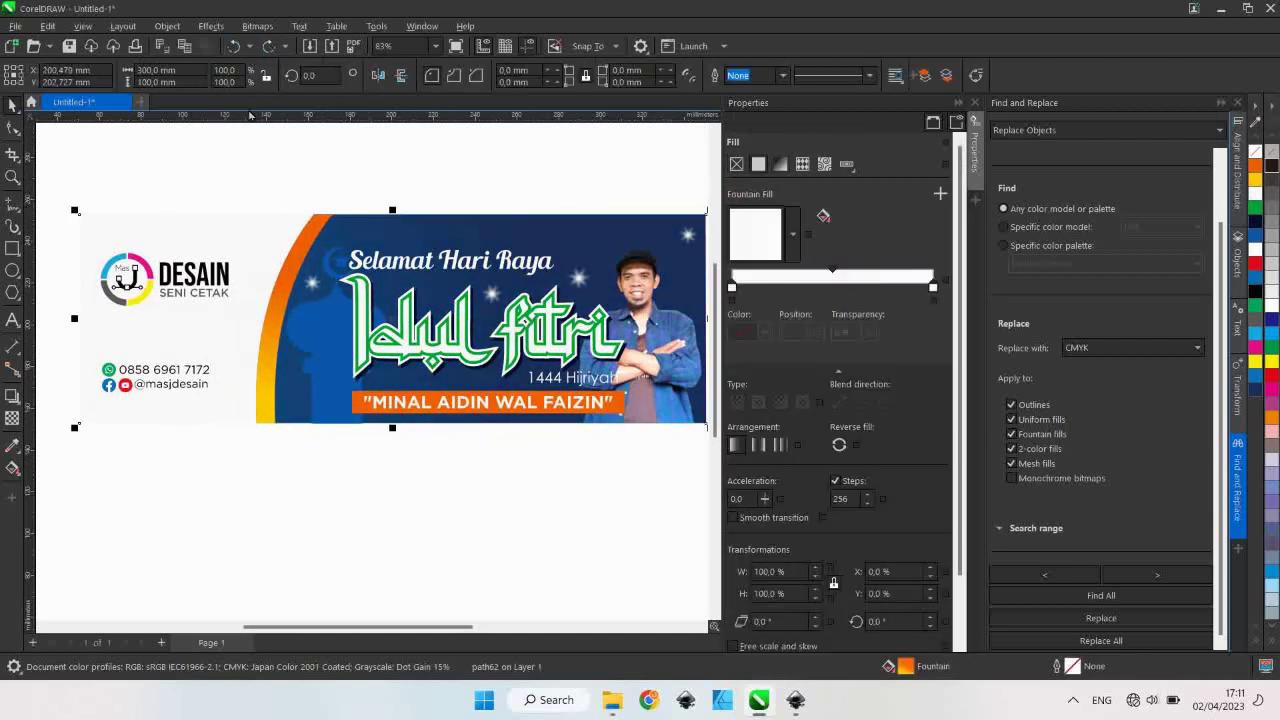
click(450, 463)
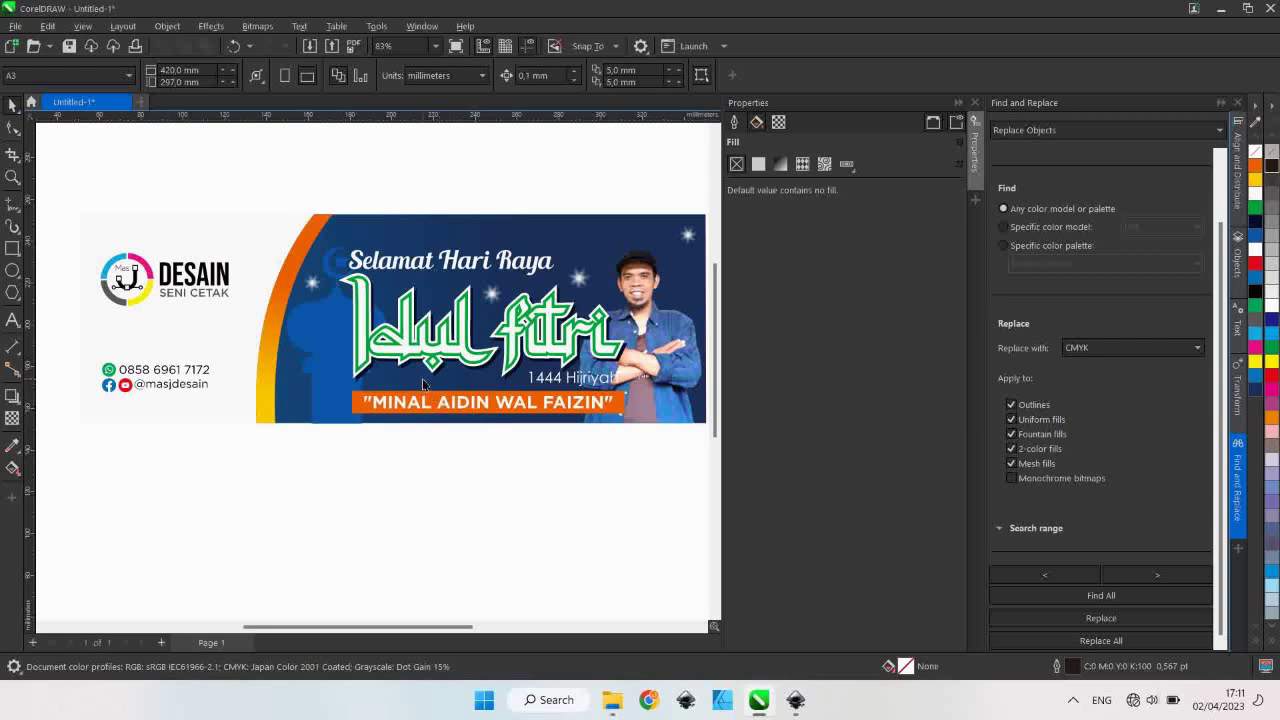
scroll(423, 383, down, 1)
scroll(420, 380, up, 1)
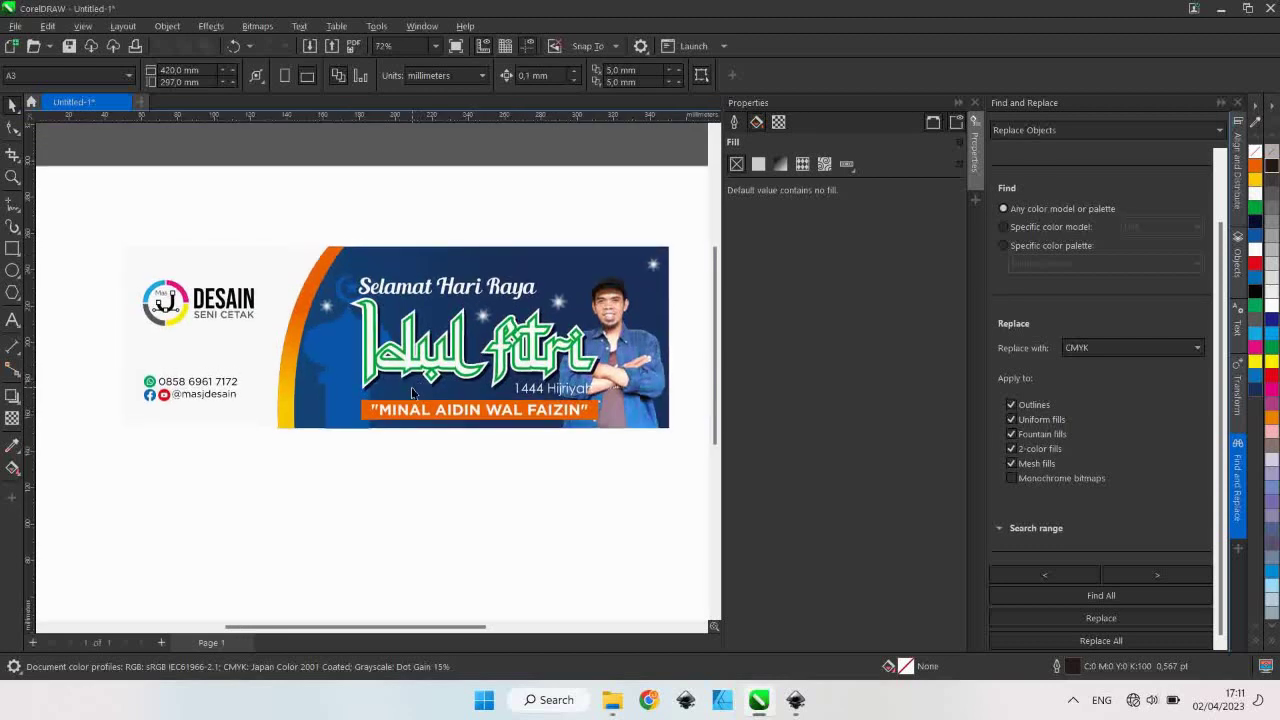